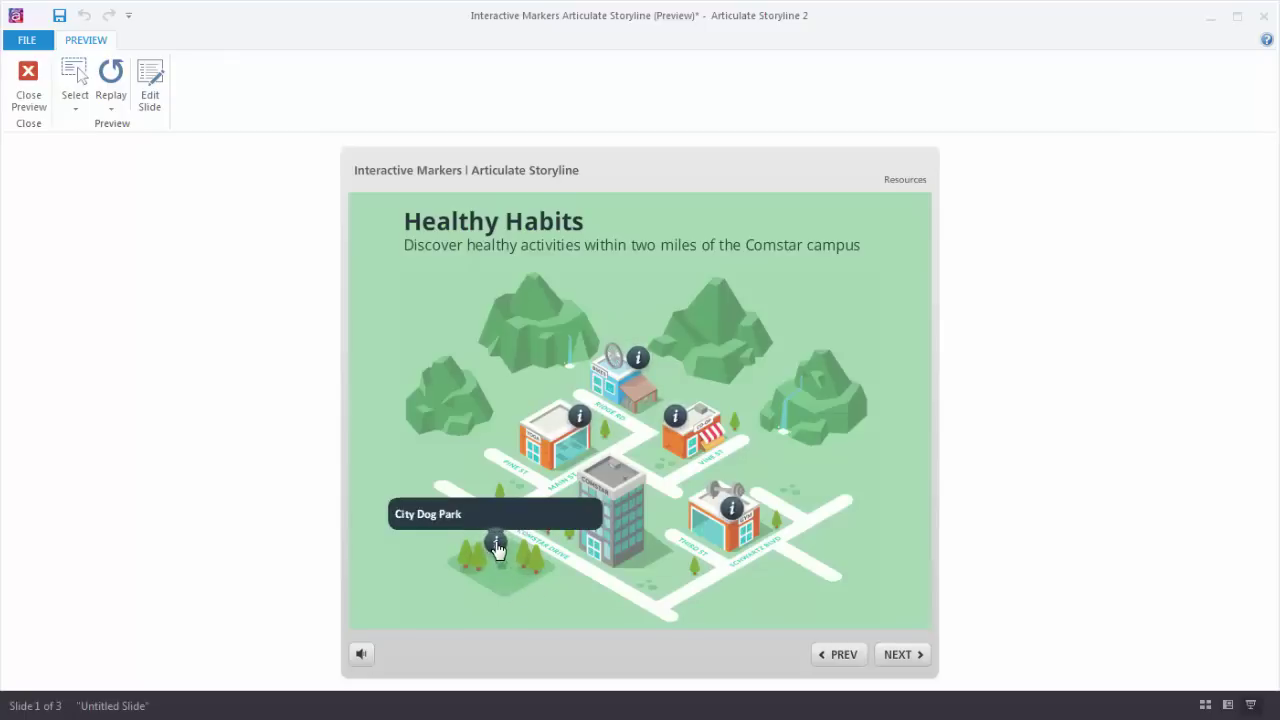
Step: In preview, open the City Dog Park, 3 Stones Yoga and Bike Shop callouts, then advance to the DC map
click(497, 548)
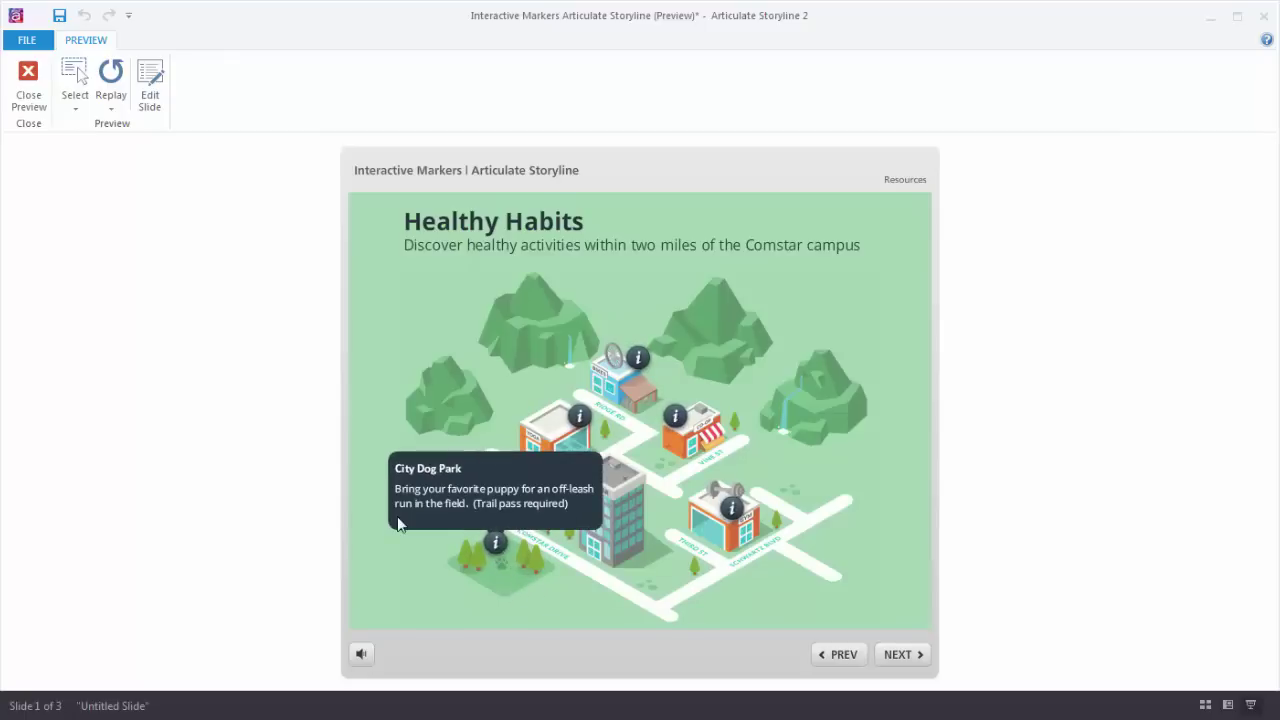
click(591, 586)
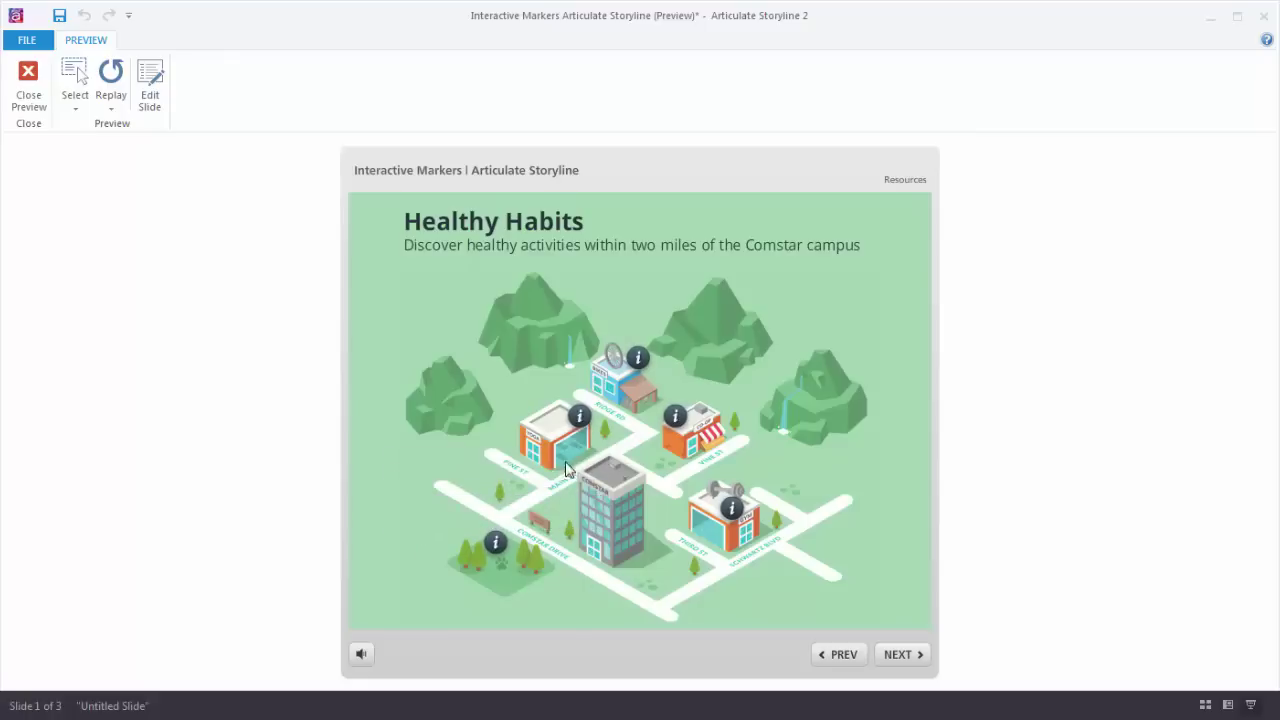
click(579, 415)
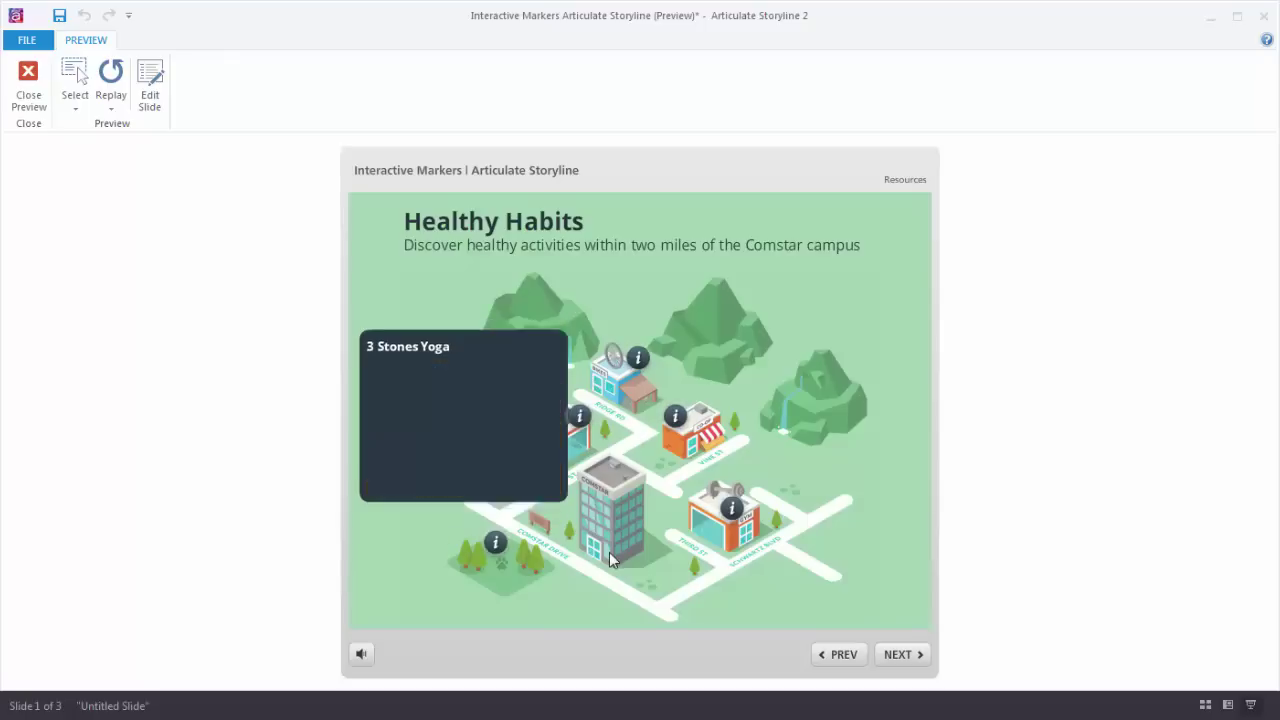
click(641, 362)
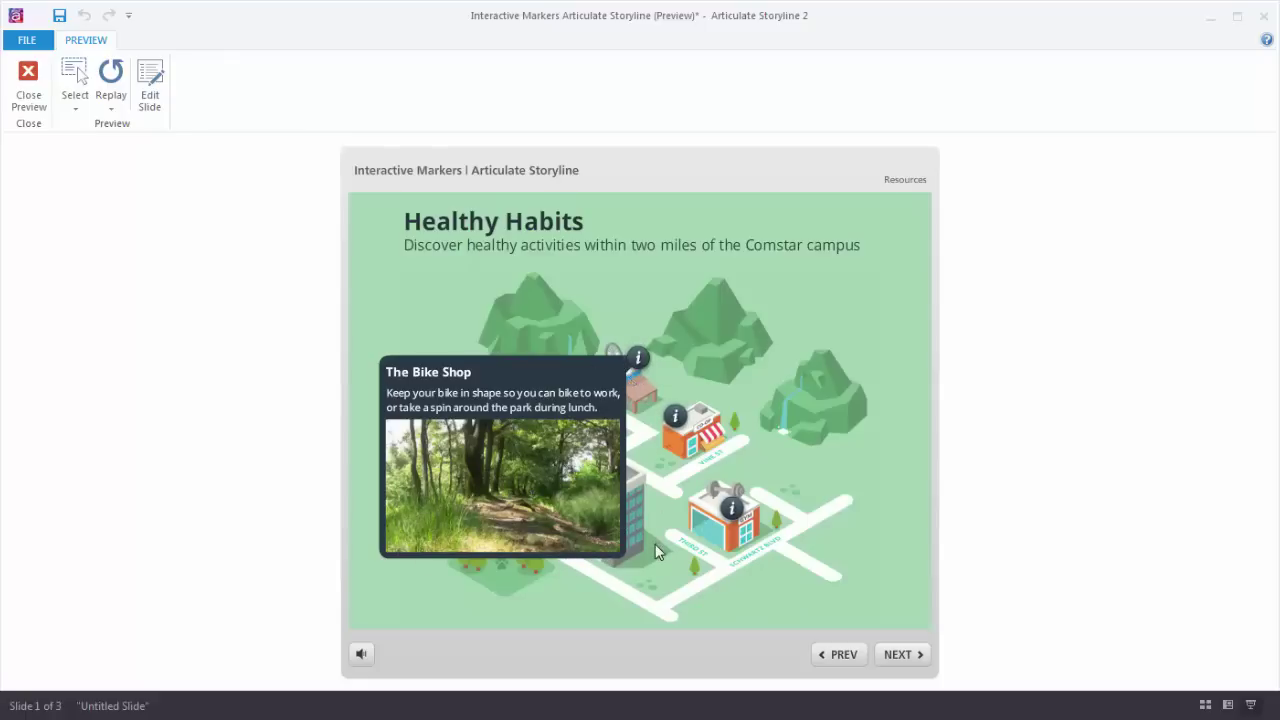
mouse_move(491, 535)
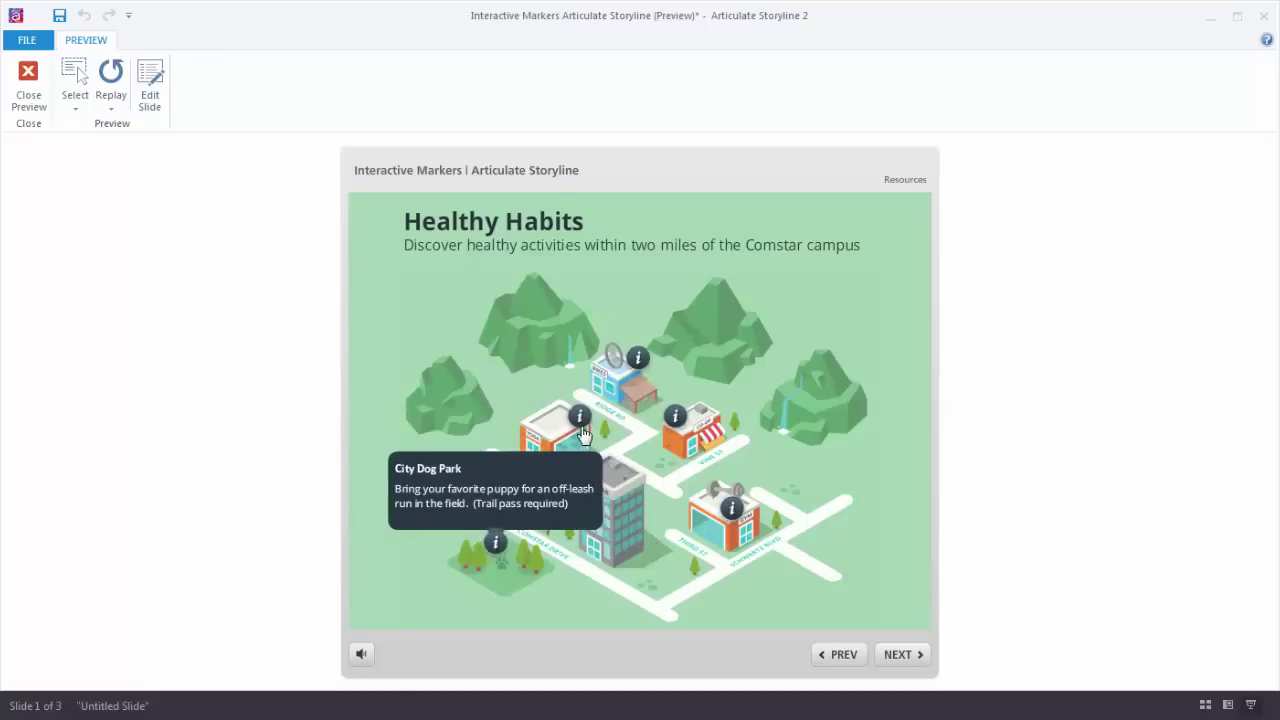
mouse_move(582, 430)
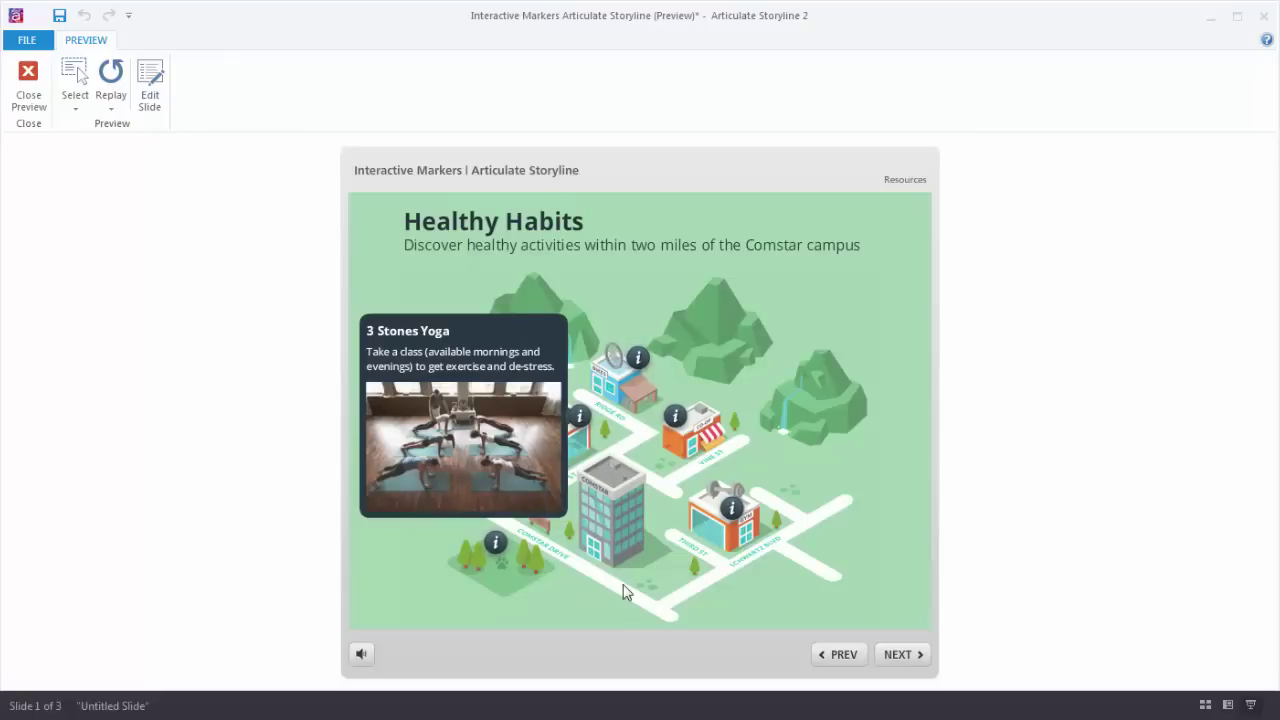
click(890, 660)
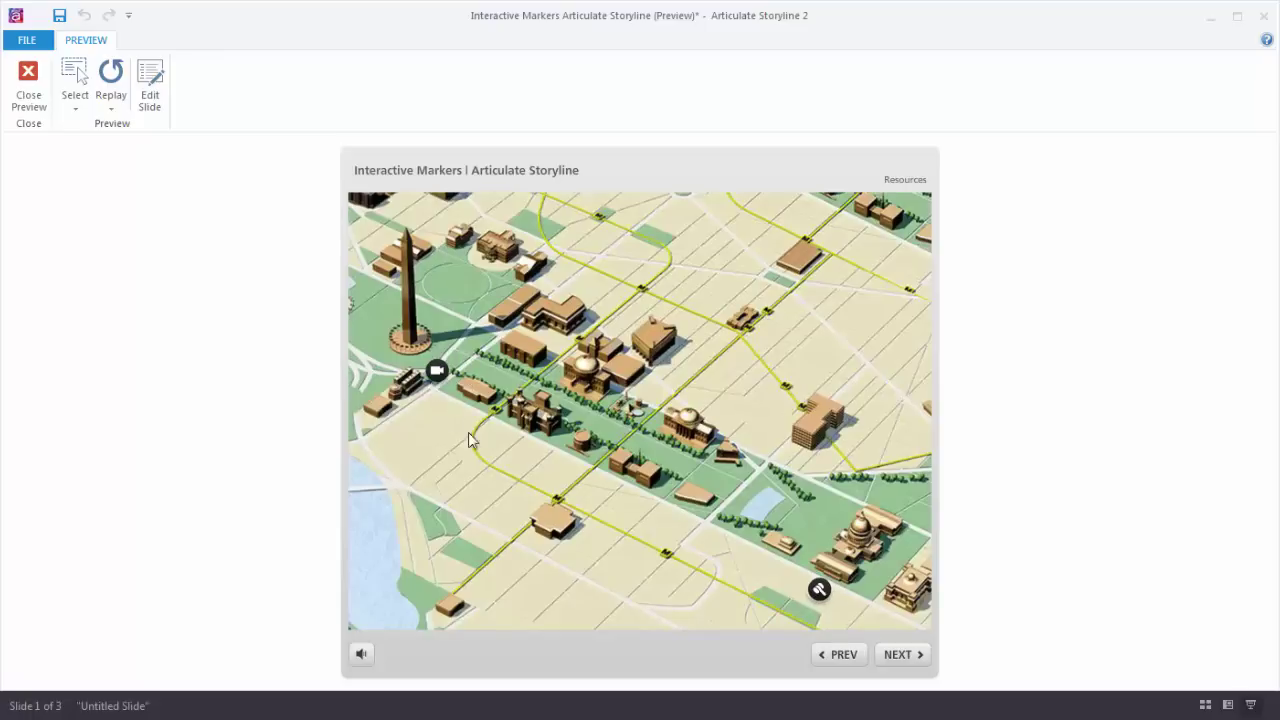
Step: Test the Capitol Building popup and Washington Monument video markers, then close the preview
click(819, 591)
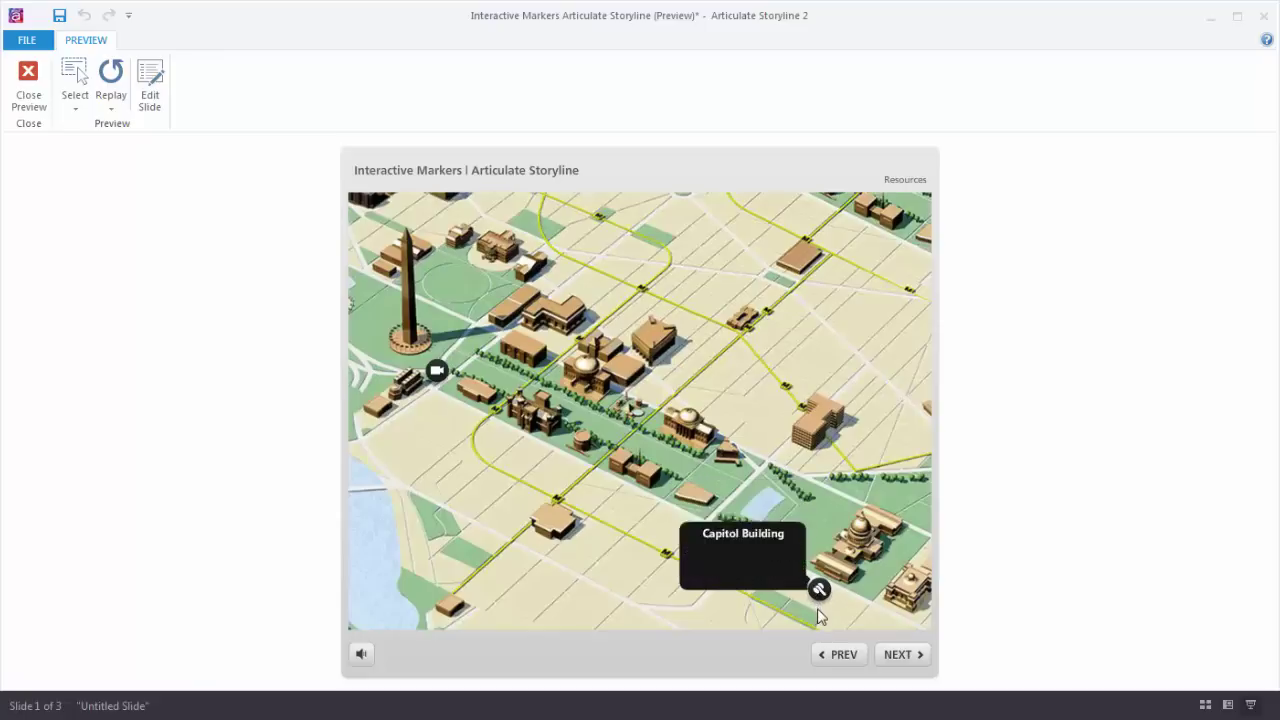
click(819, 591)
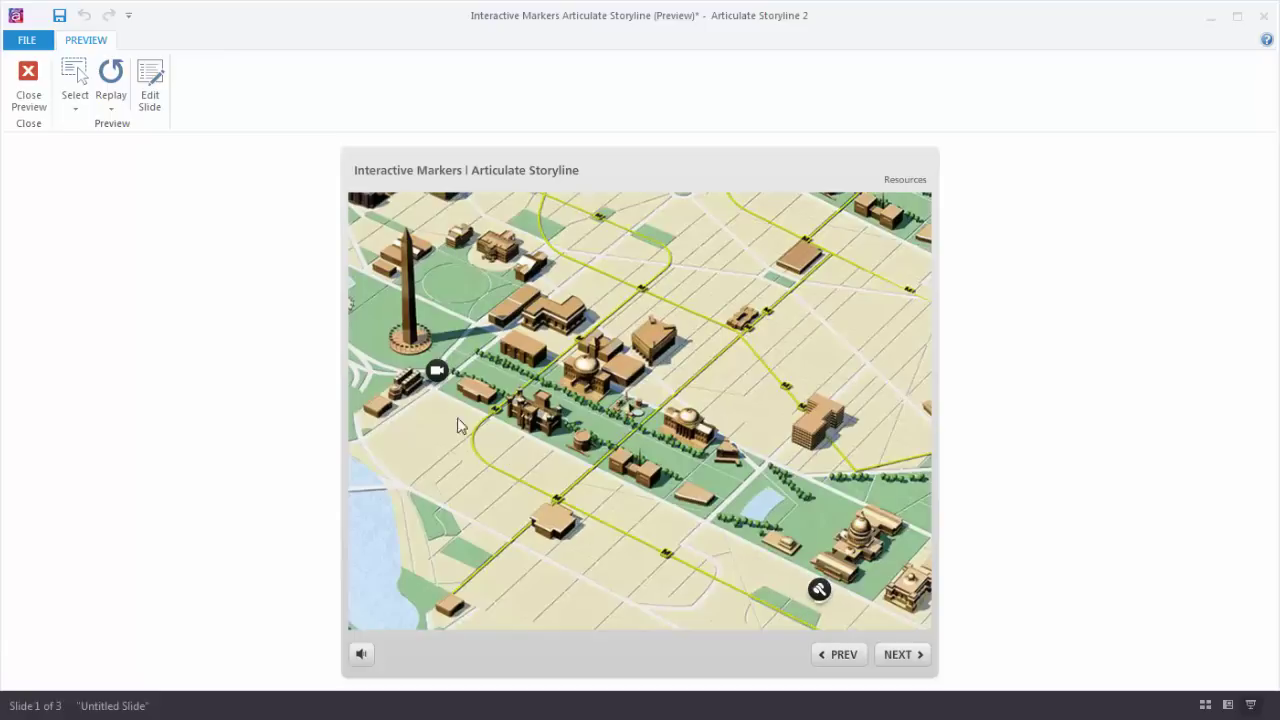
click(437, 374)
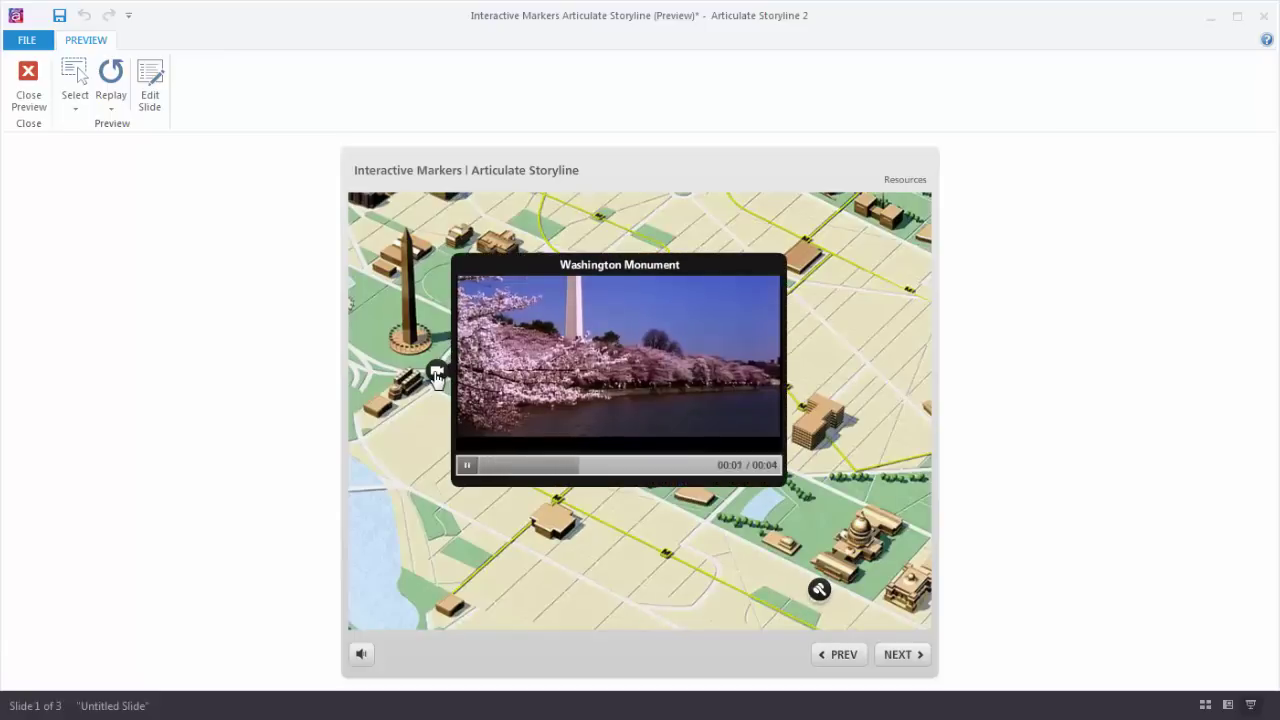
click(437, 374)
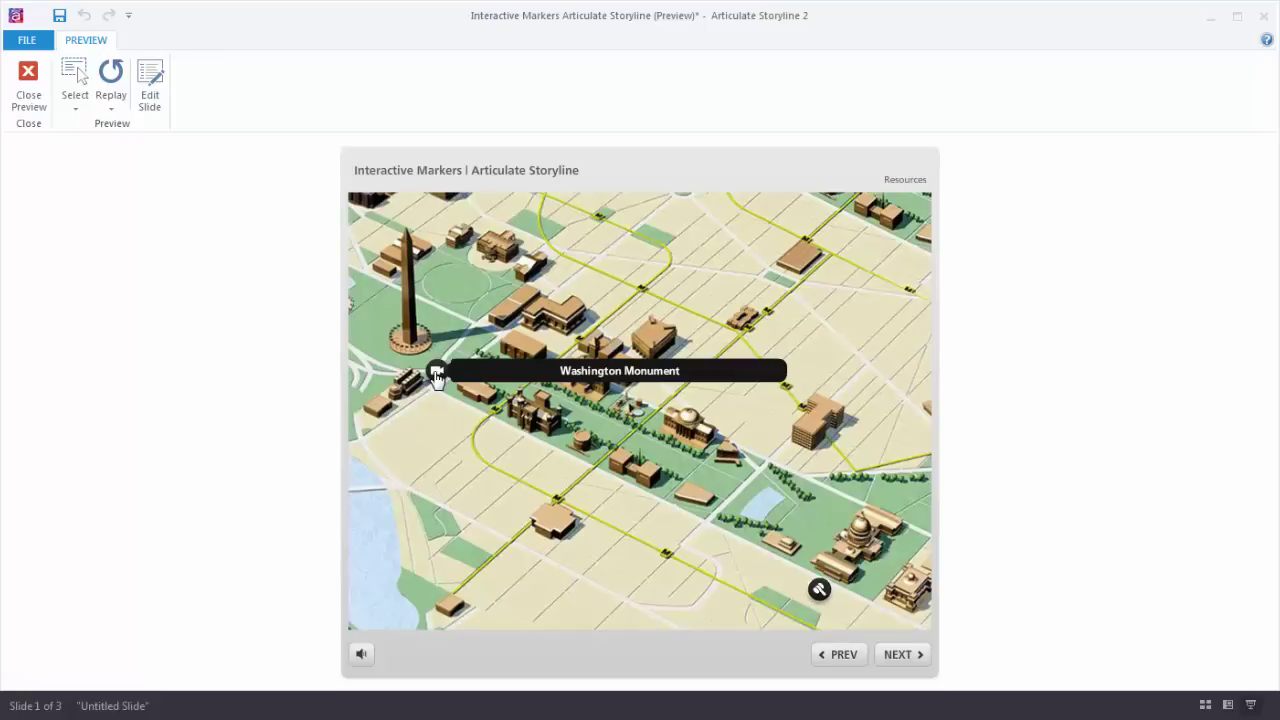
mouse_move(820, 591)
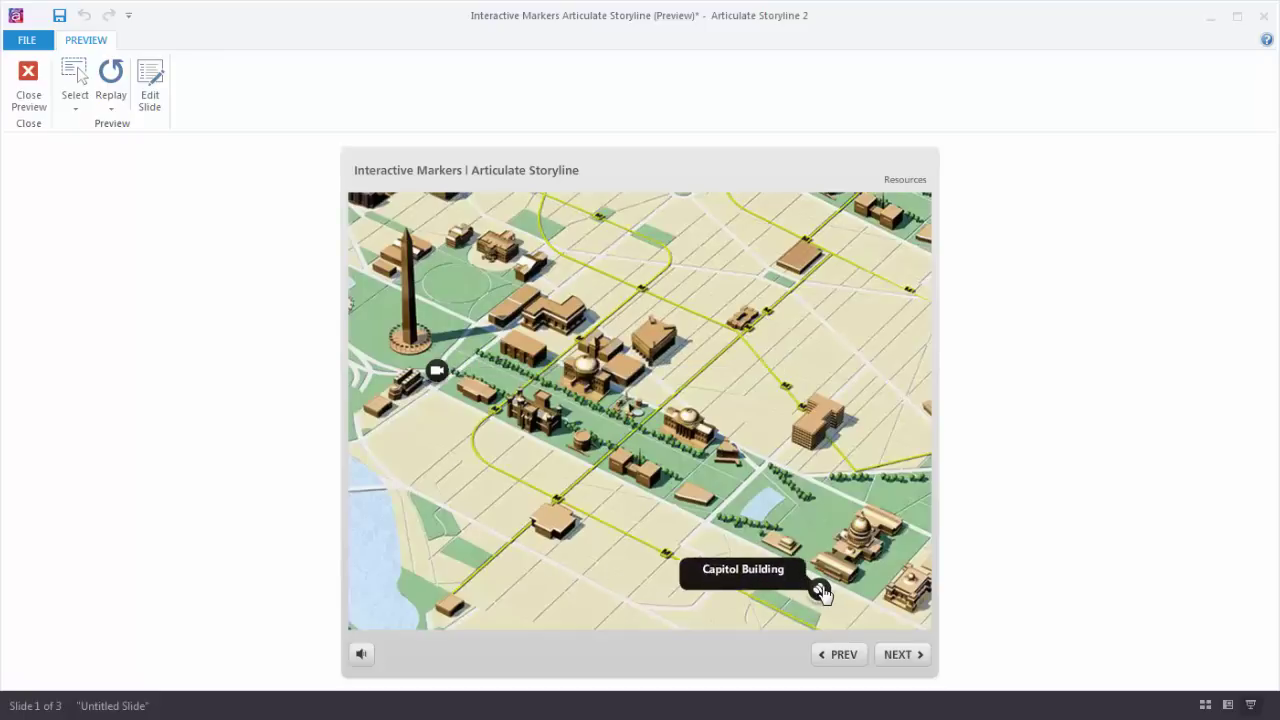
mouse_move(437, 374)
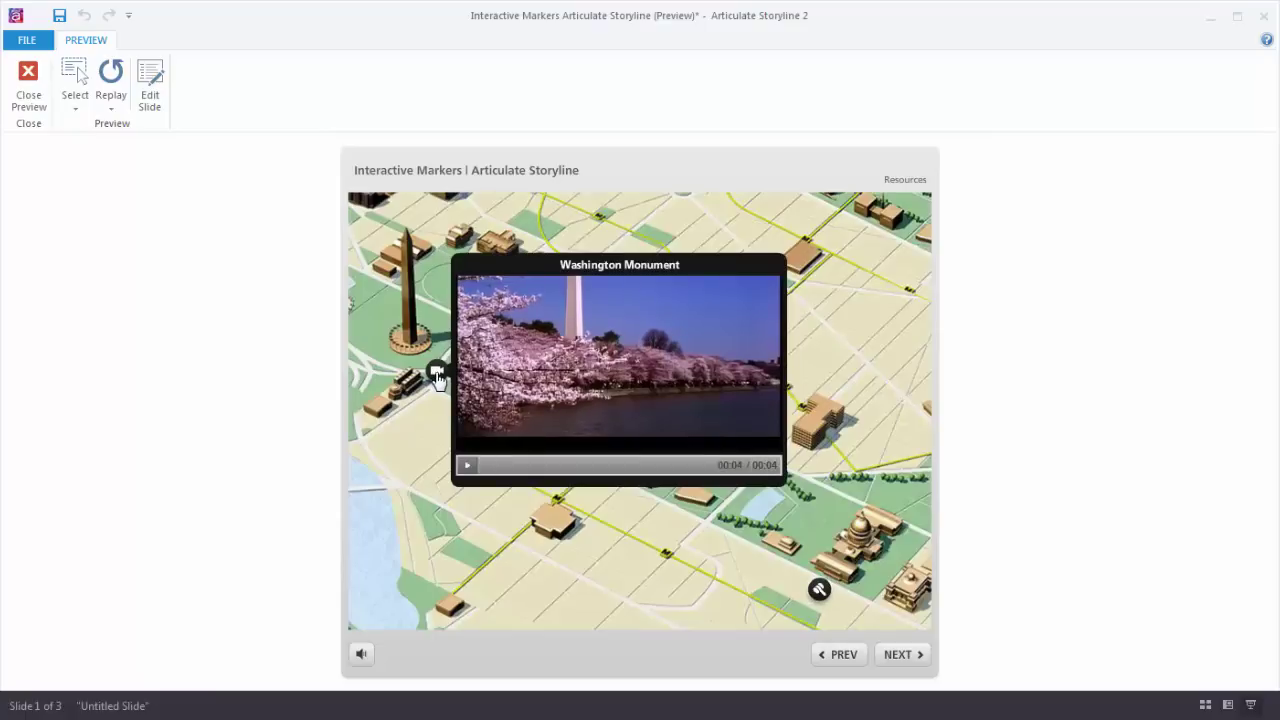
click(28, 82)
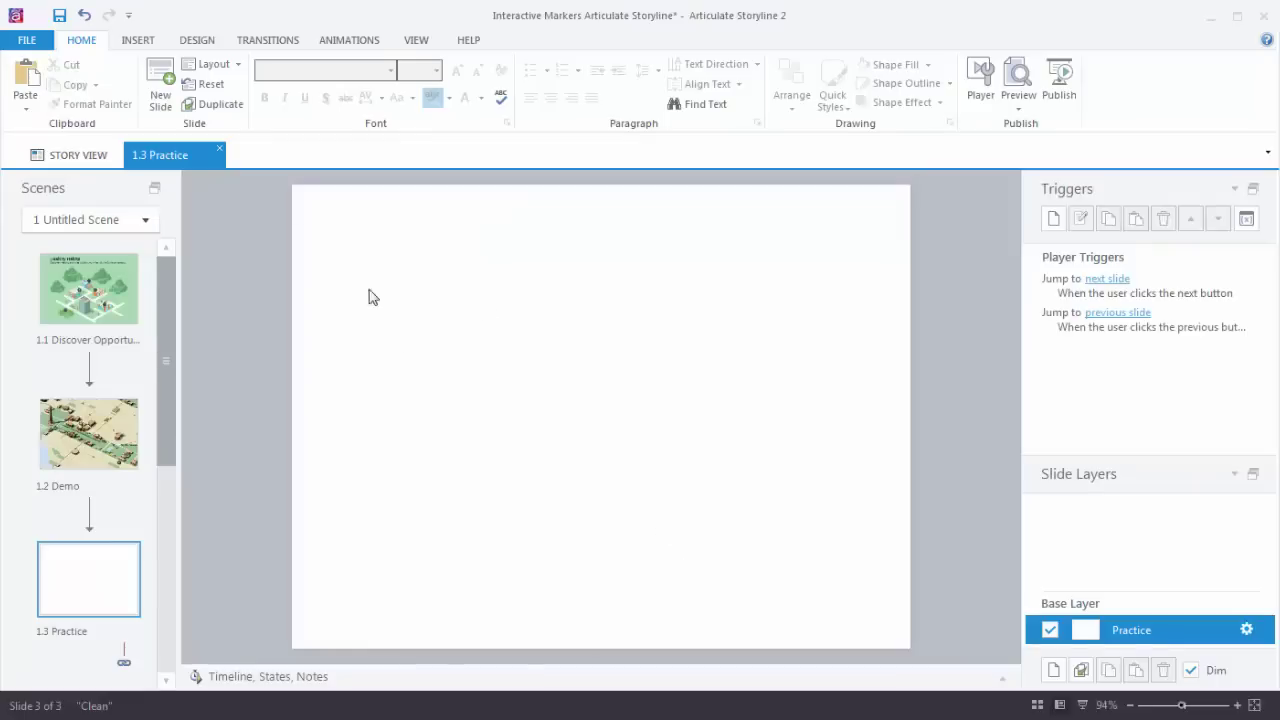
Step: Insert the map_WashingtonDC picture onto the Practice slide
click(138, 40)
click(245, 82)
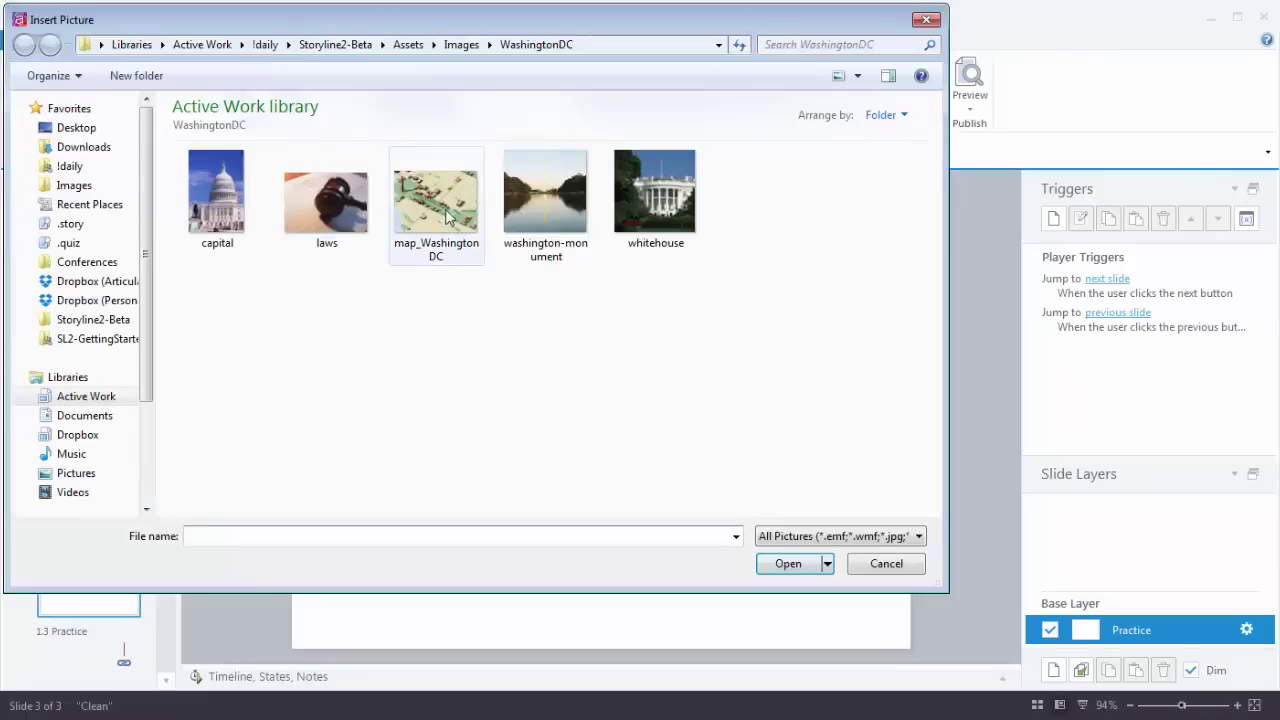
click(441, 222)
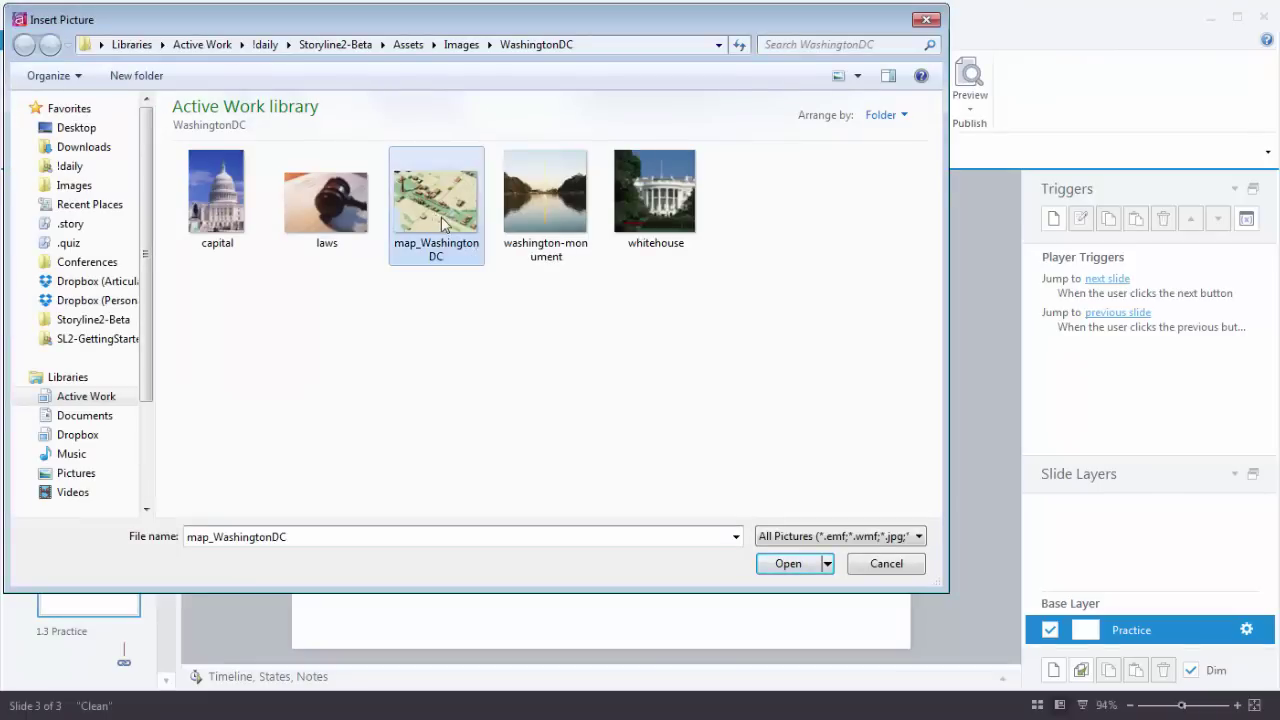
click(810, 578)
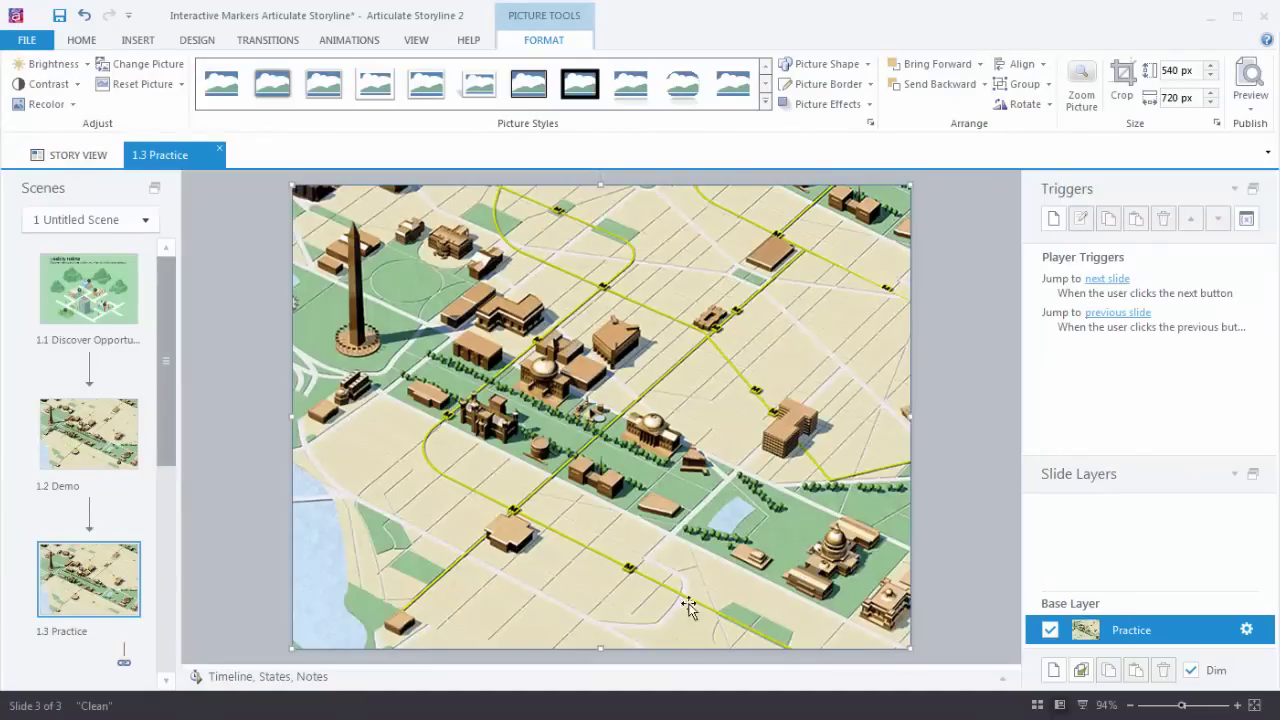
Step: Rename Picture 1 to WashDC in the timeline and lock it
click(1002, 678)
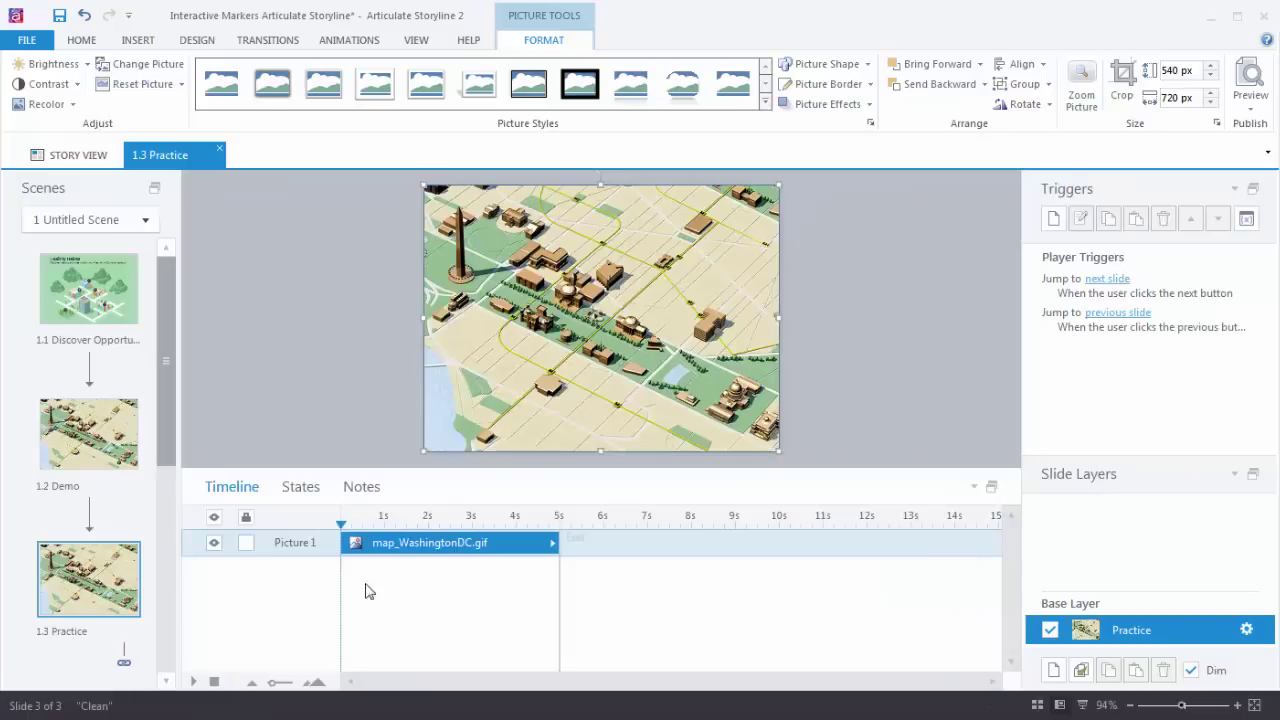
double_click(305, 548)
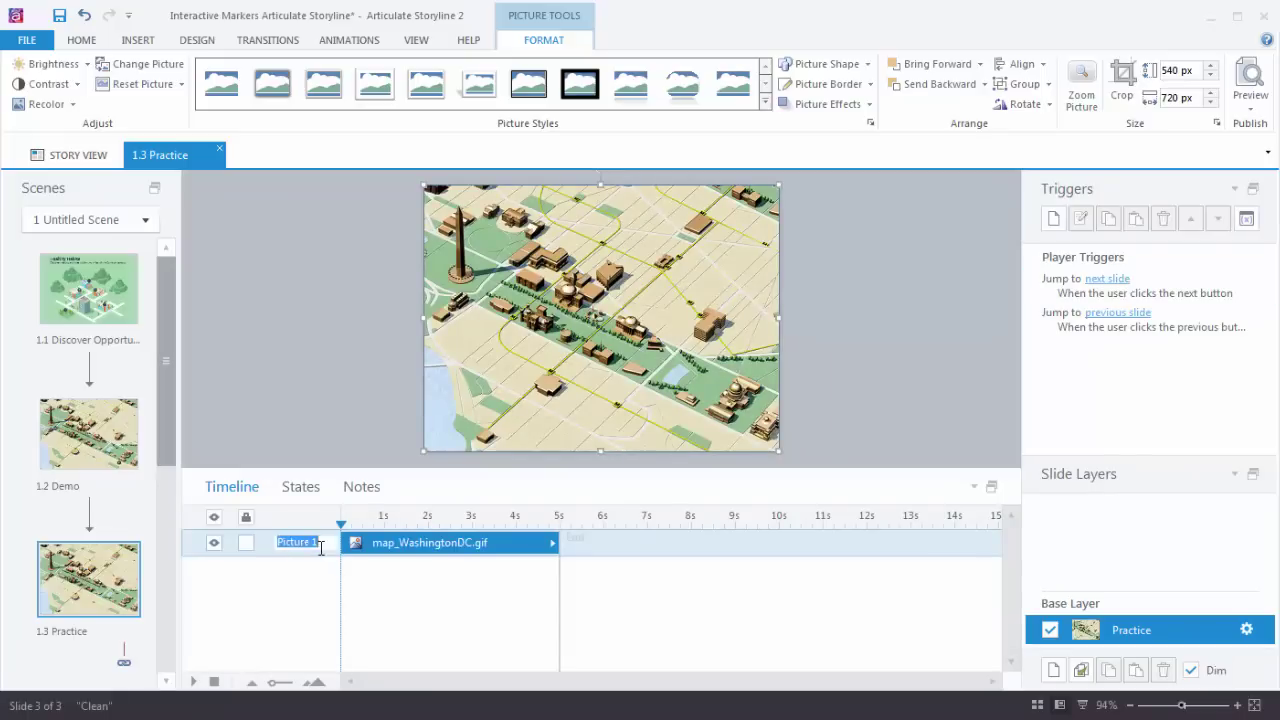
text(WashDC)
click(252, 543)
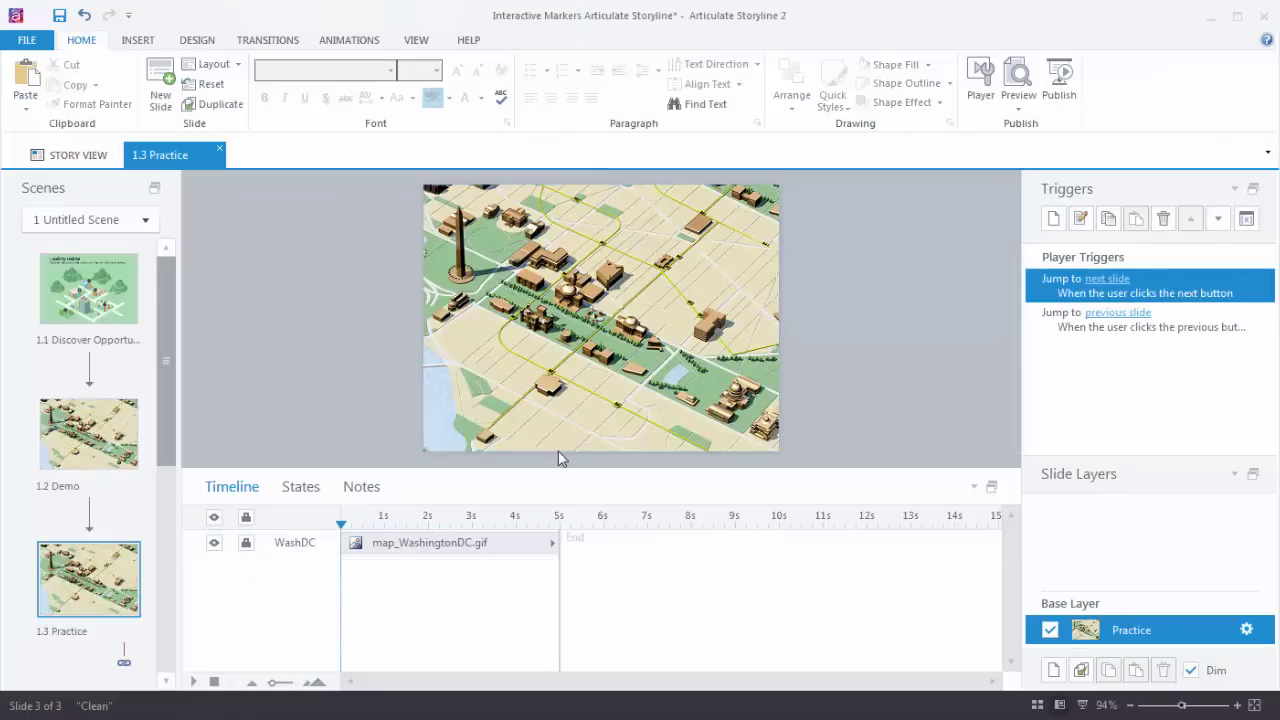
Step: Add a plain circle marker beside the Capitol on the Washington DC map
click(975, 489)
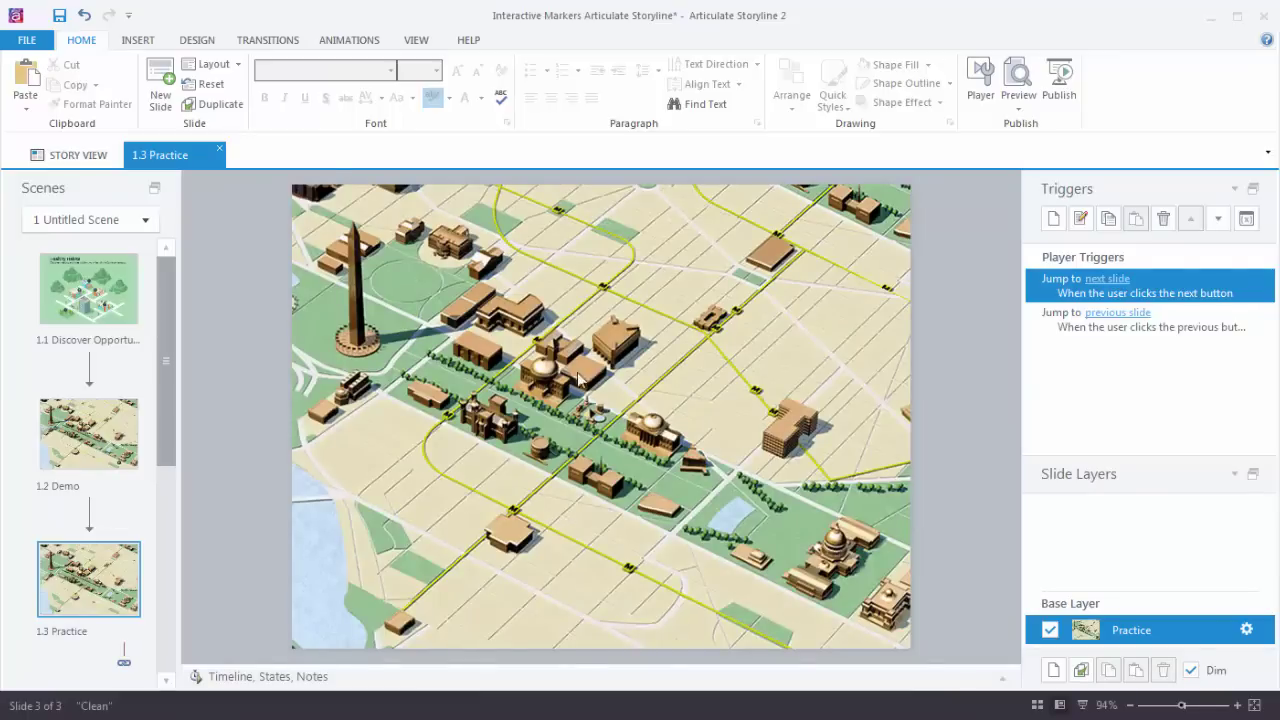
click(140, 42)
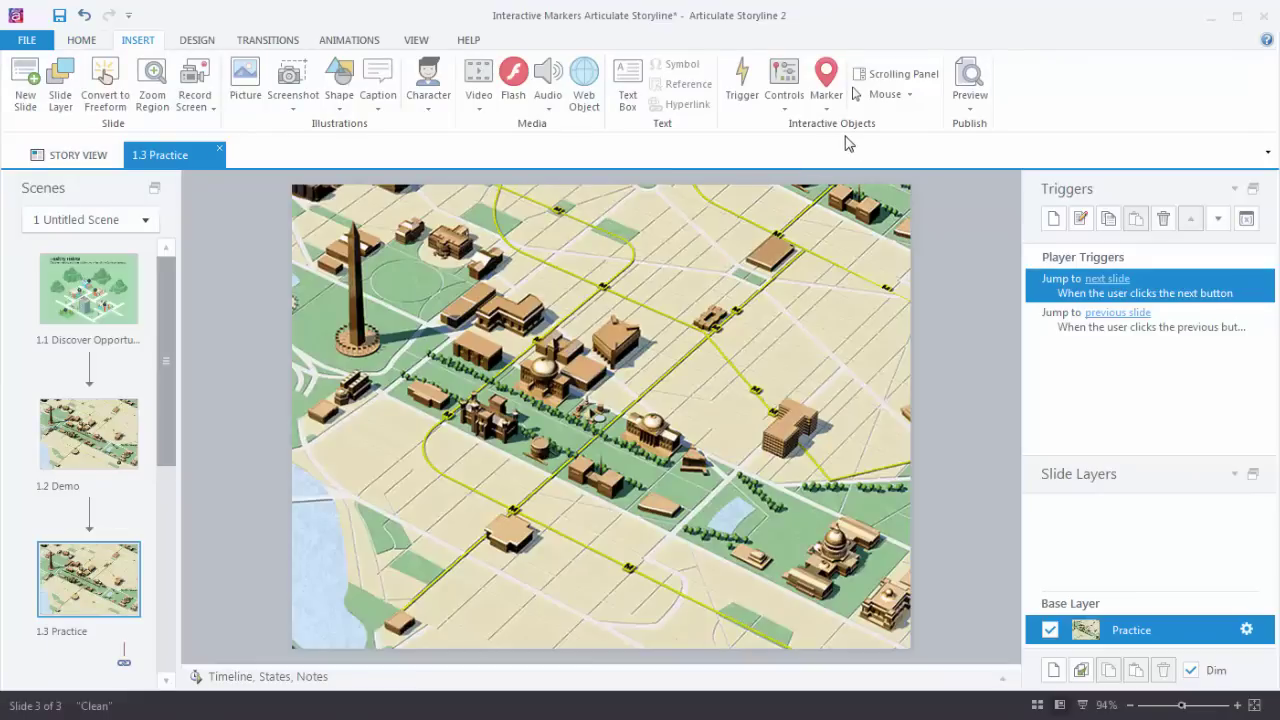
click(826, 104)
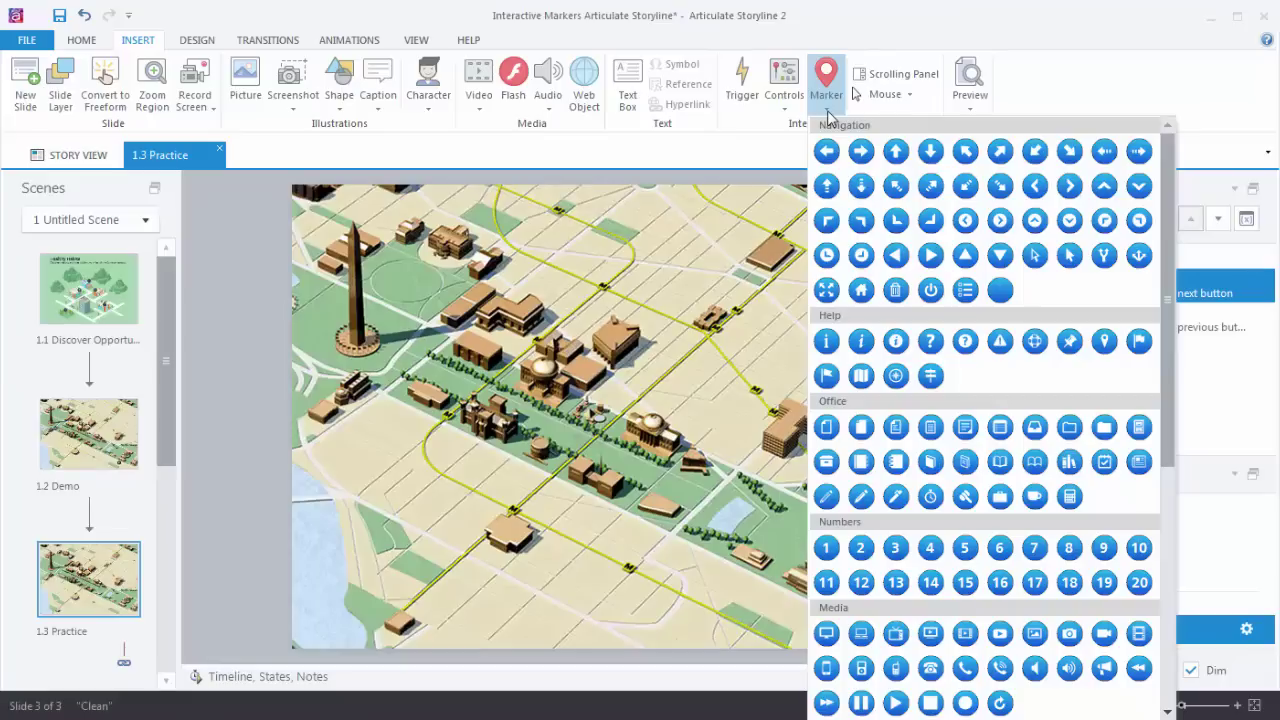
click(1000, 290)
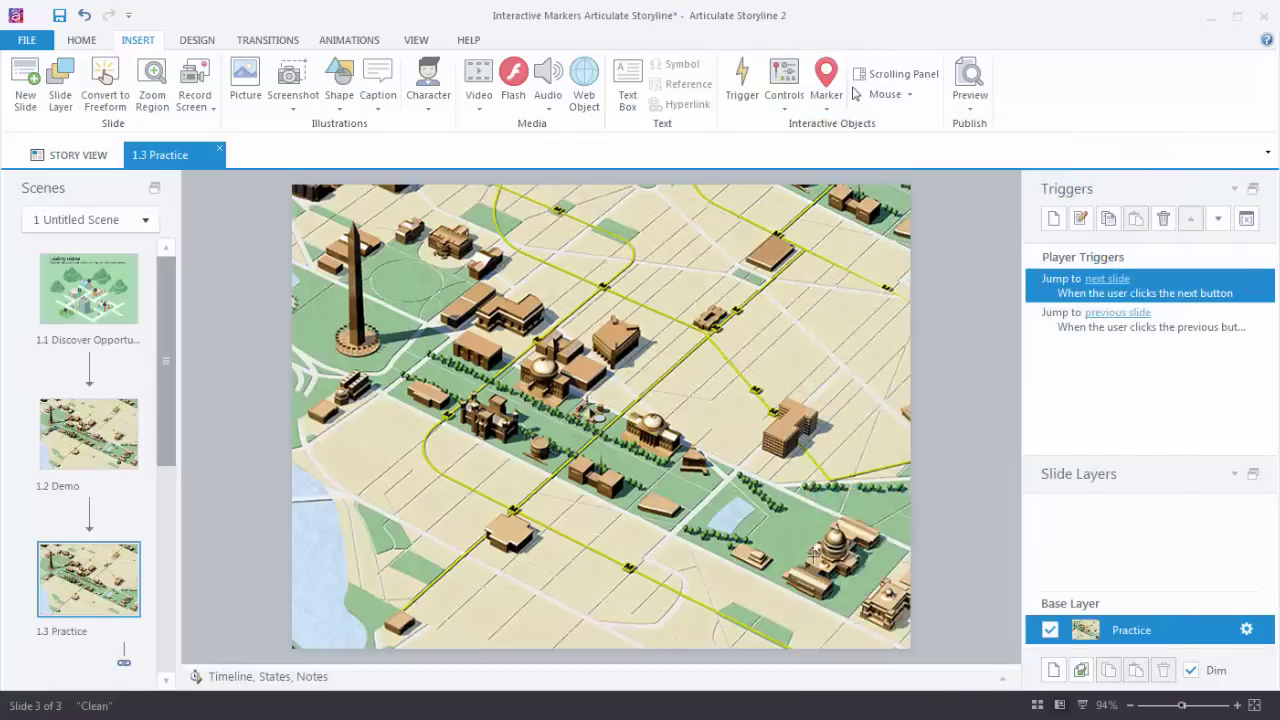
click(774, 566)
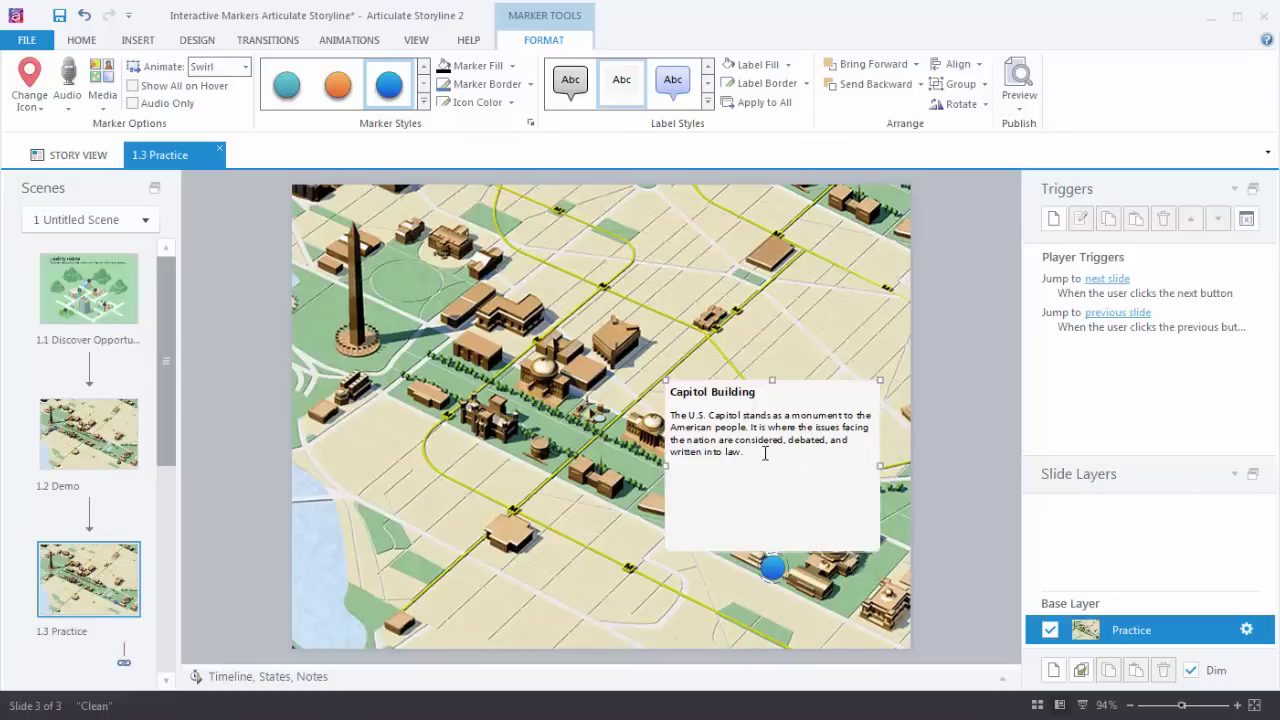
Step: Enlarge the label's description text by three font steps
drag(765, 453, 668, 416)
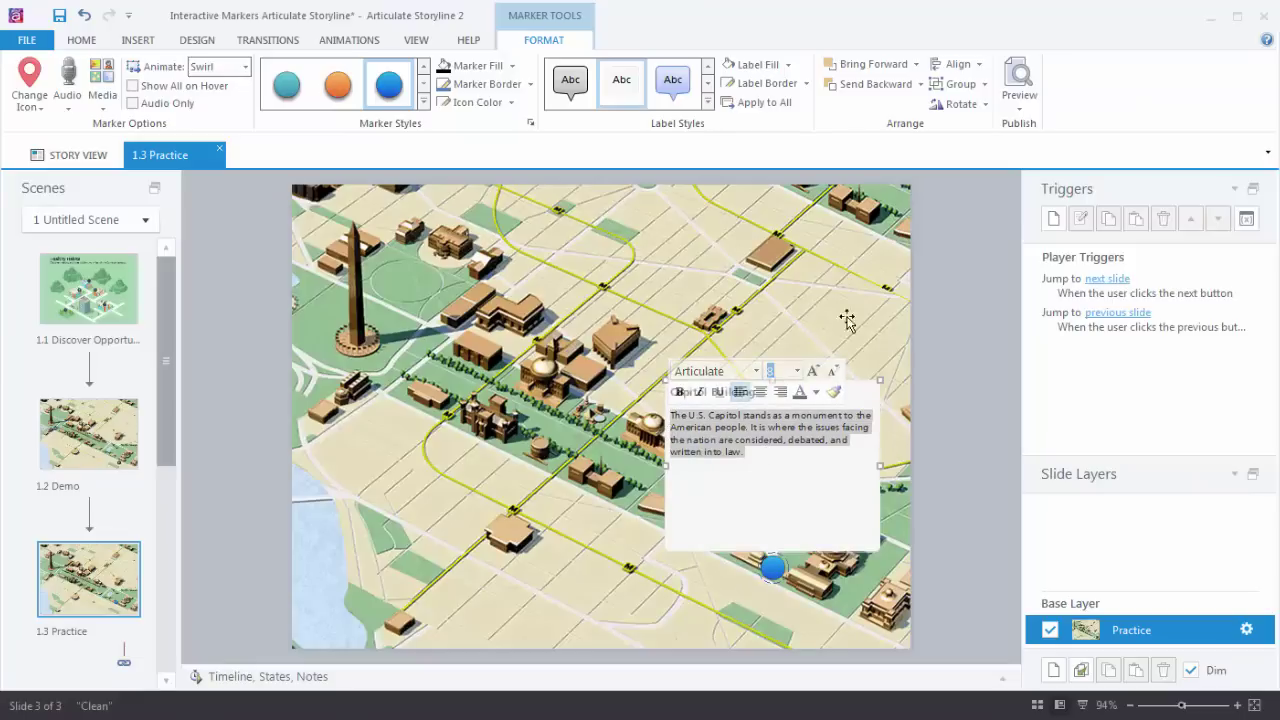
click(812, 372)
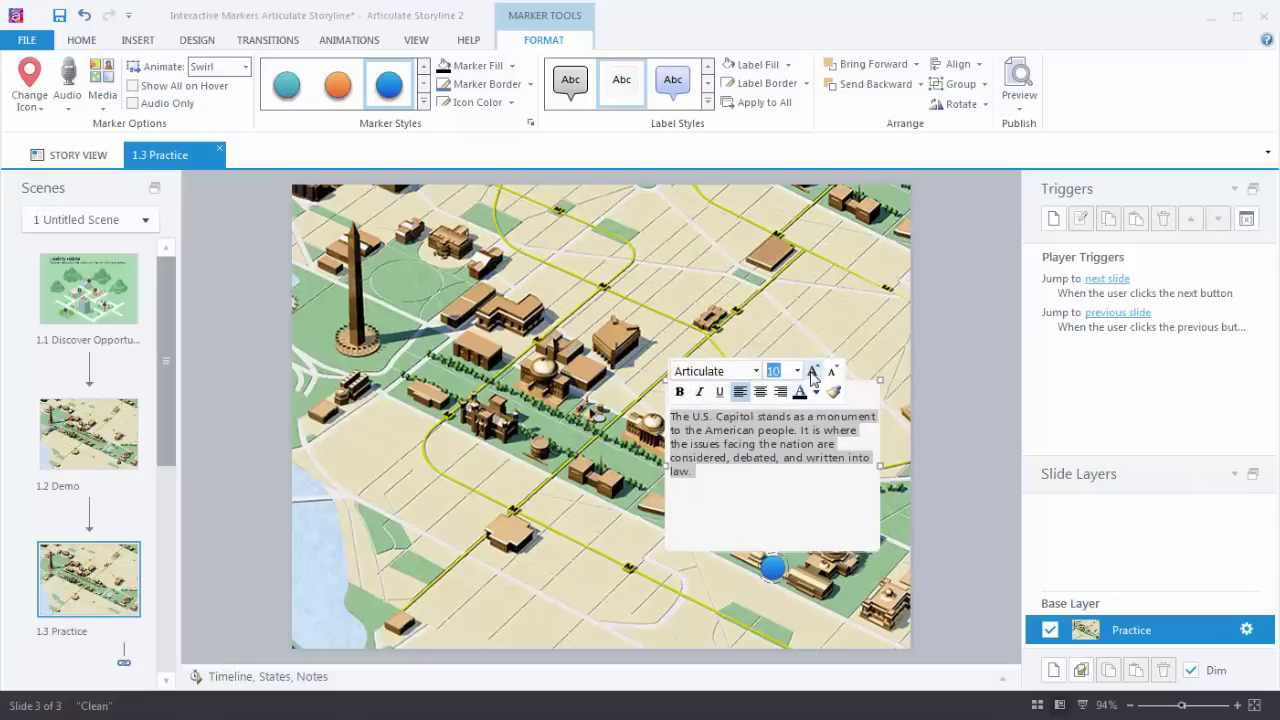
click(812, 373)
click(812, 373)
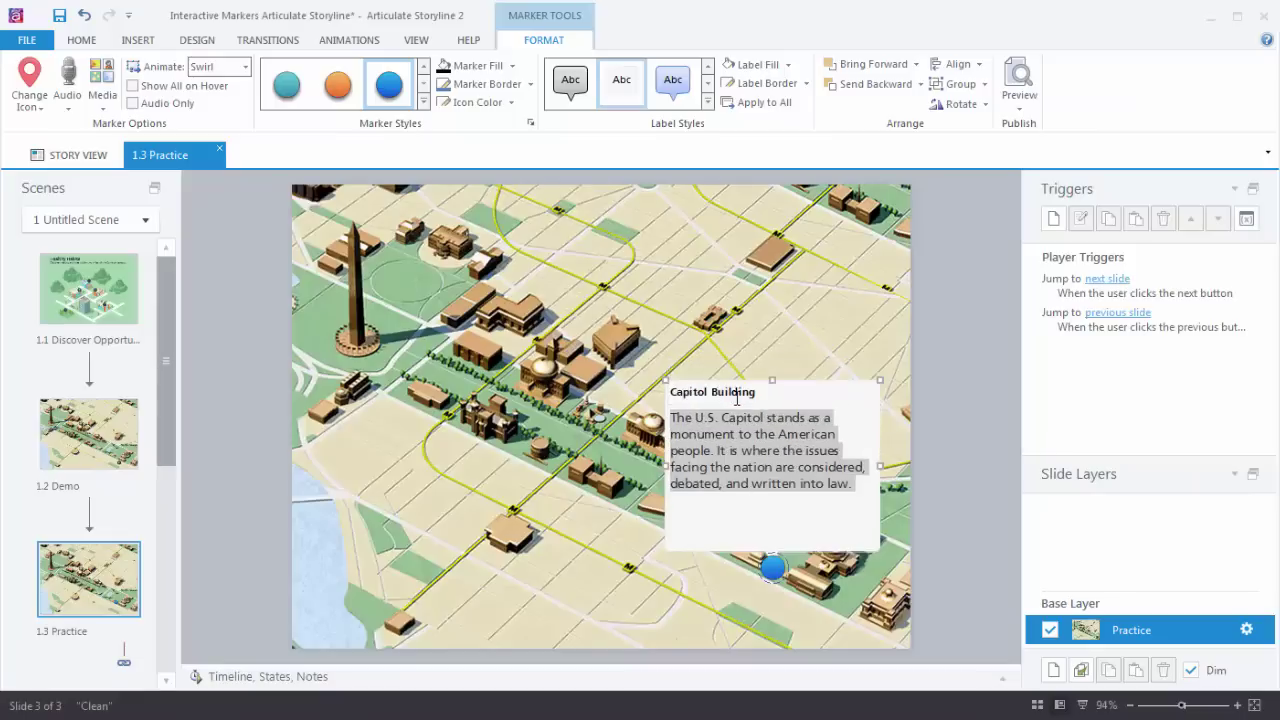
Step: Enlarge the Capitol Building title to size 12 and centre it
click(740, 392)
drag(765, 392, 672, 392)
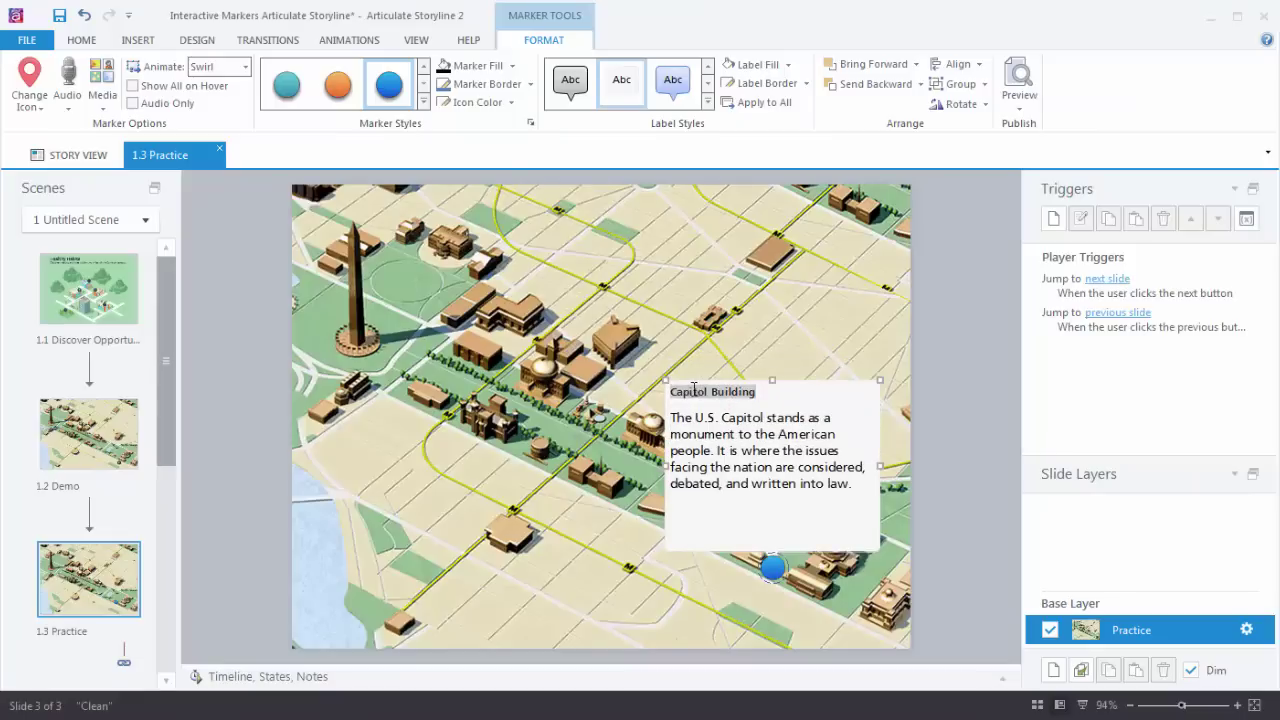
click(828, 343)
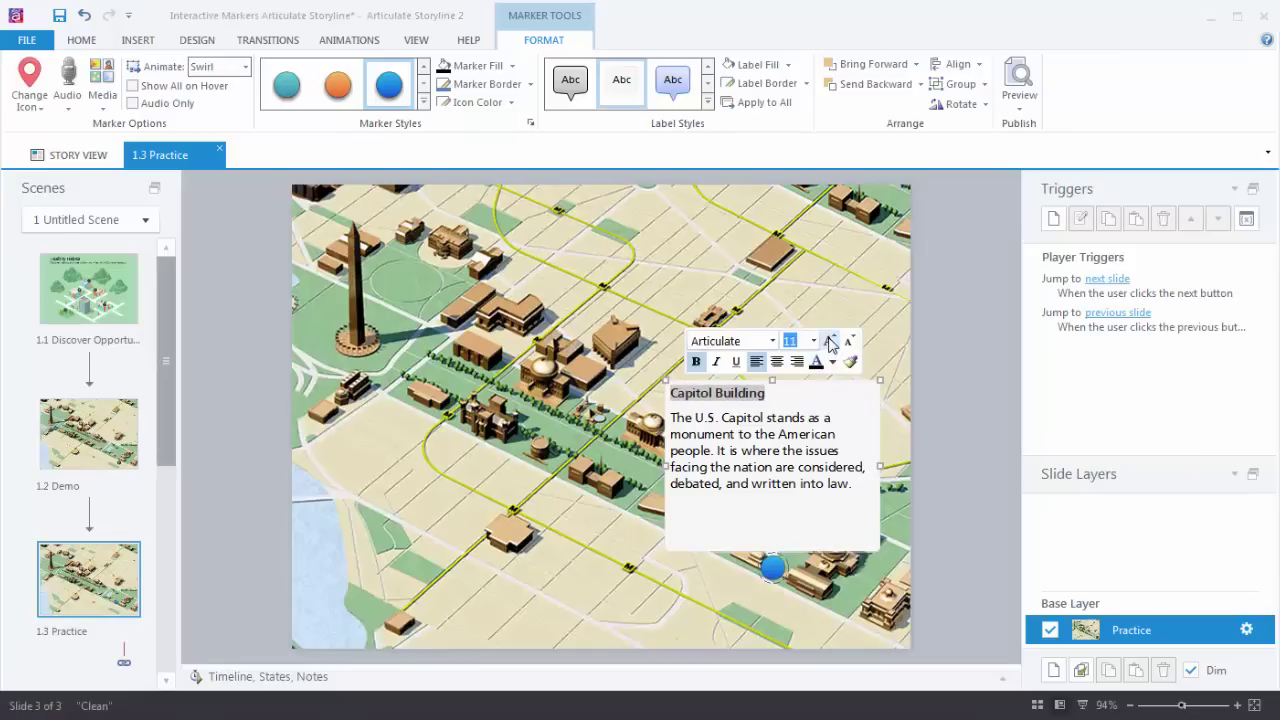
click(829, 343)
click(776, 362)
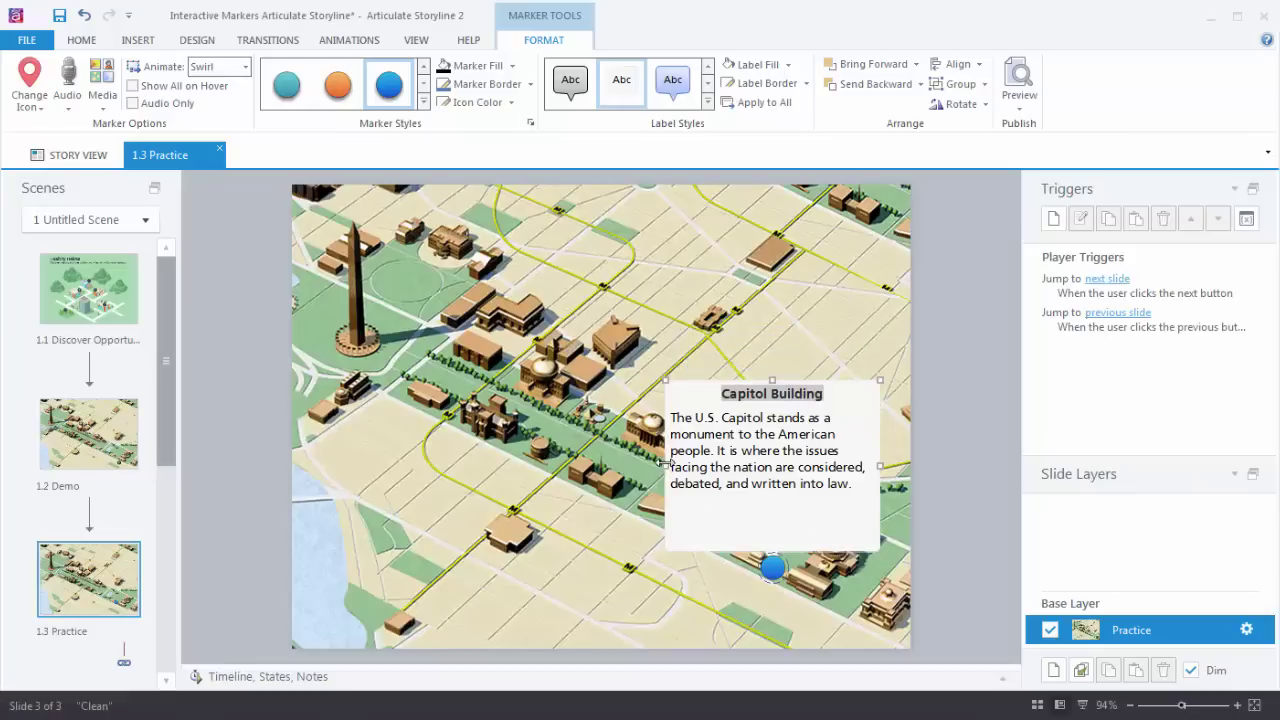
Step: Reshape the label box so the text rewraps, then preview the slide
mouse_move(664, 466)
mouse_down()
mouse_move(694, 466)
mouse_move(680, 466)
mouse_up()
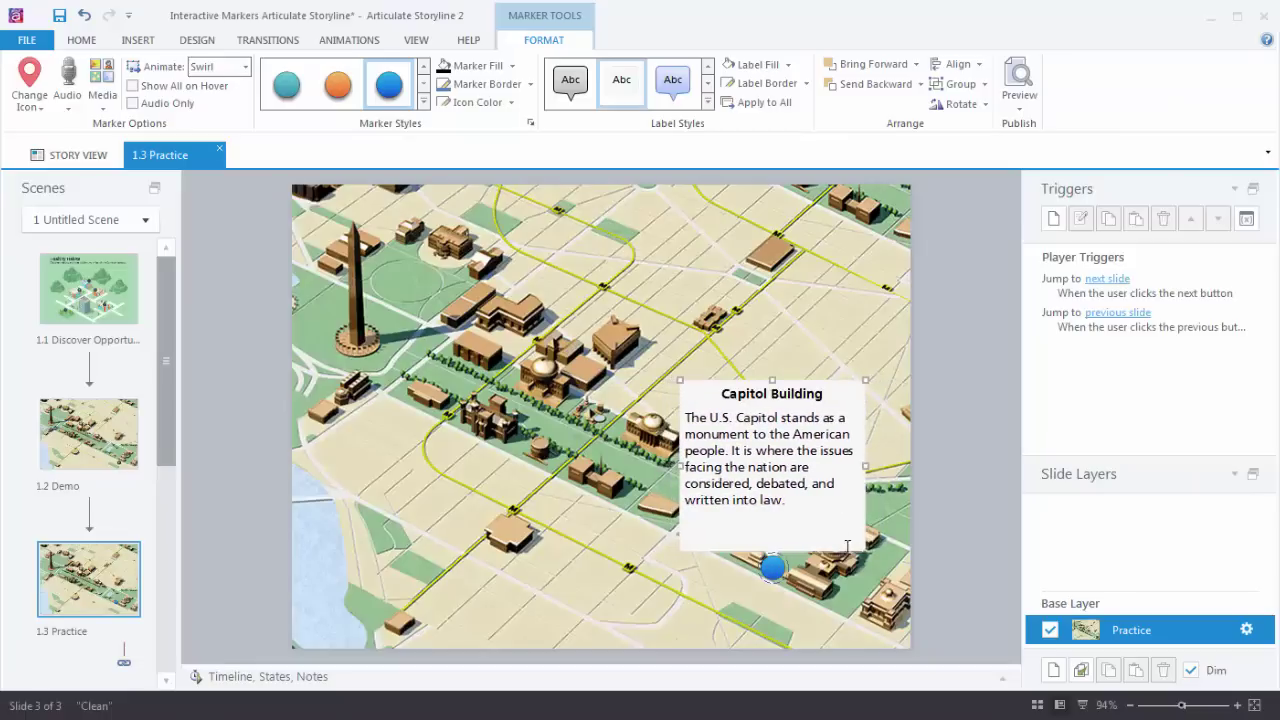
drag(771, 378, 775, 426)
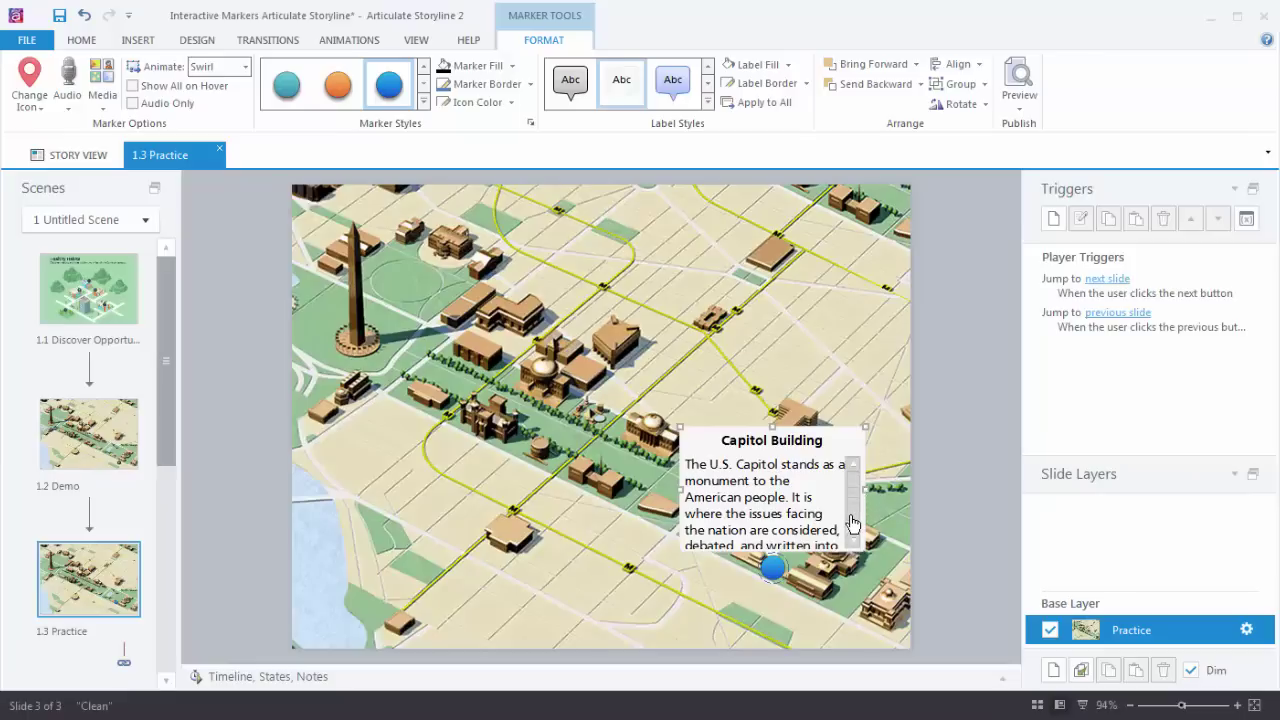
drag(773, 428, 775, 404)
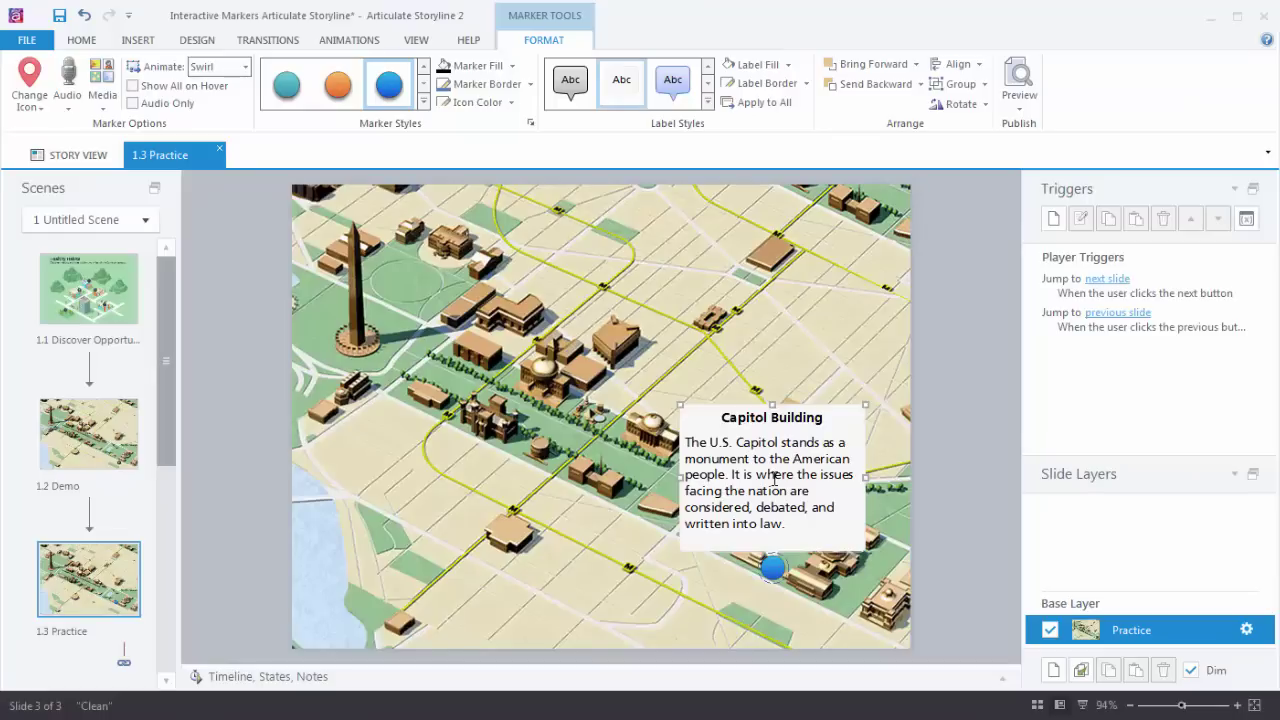
click(1018, 90)
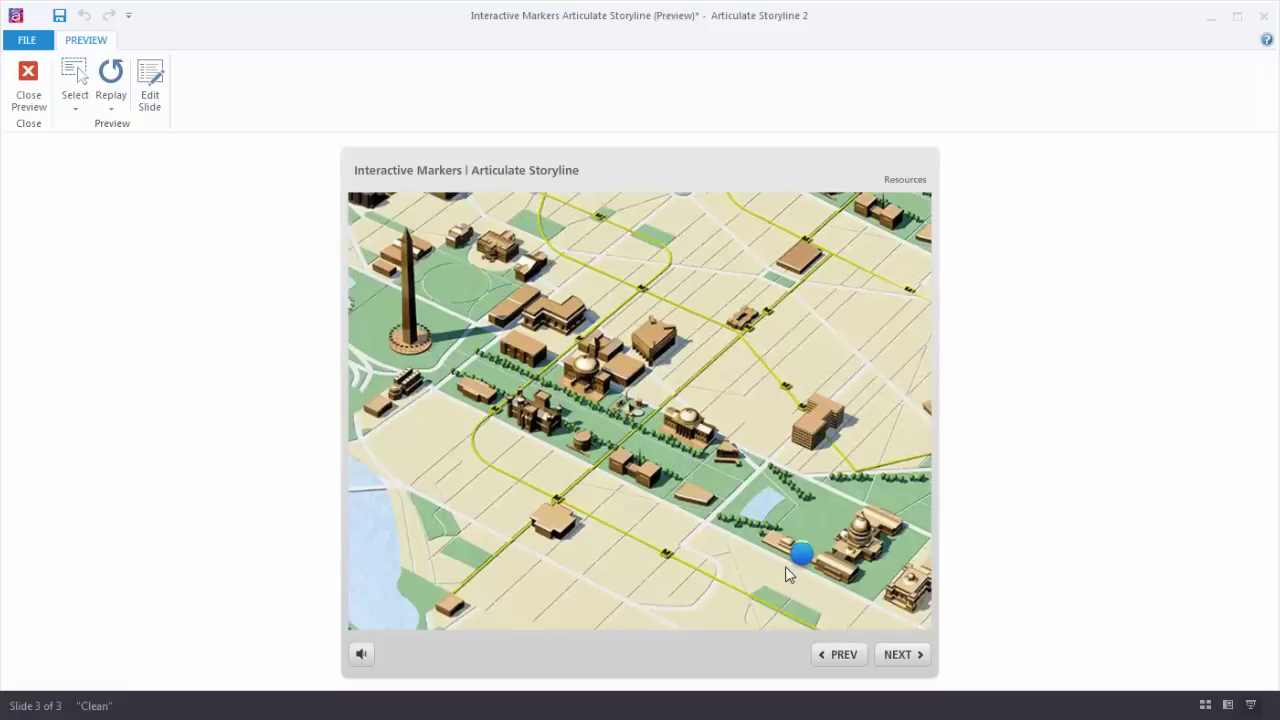
Step: Expand the Capitol Building popup to check its description, then close the preview
mouse_move(805, 560)
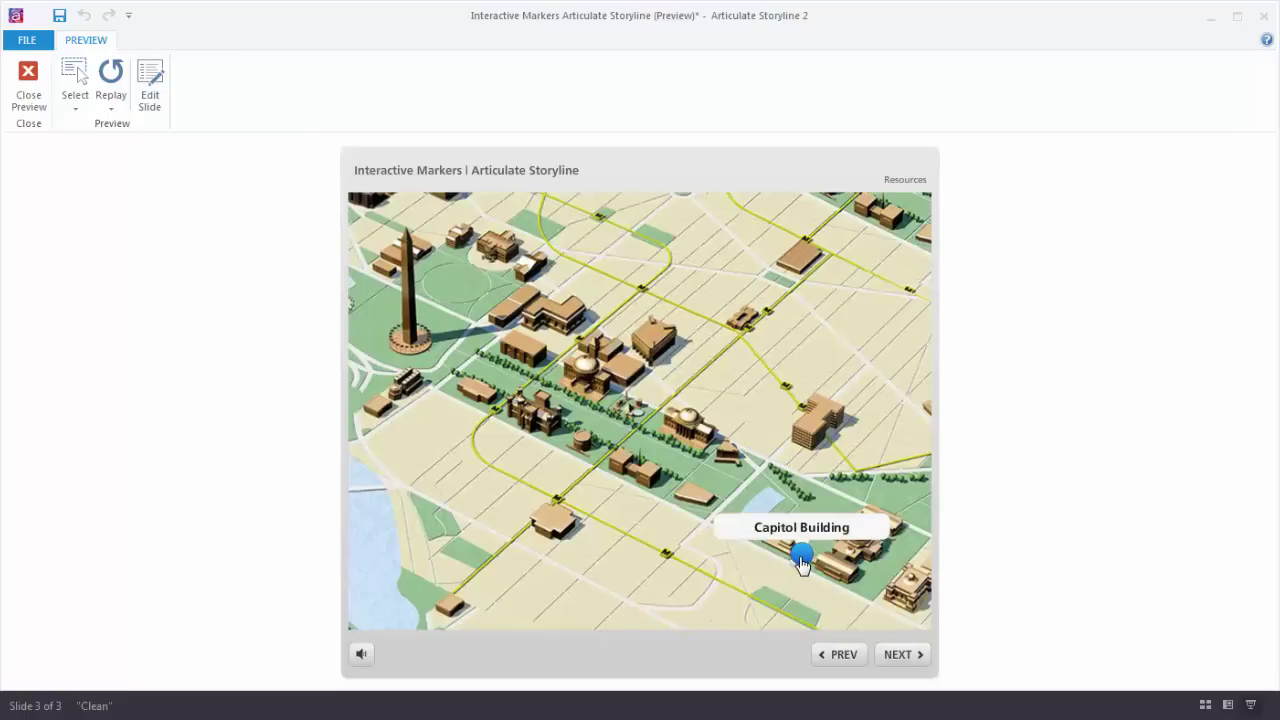
click(802, 560)
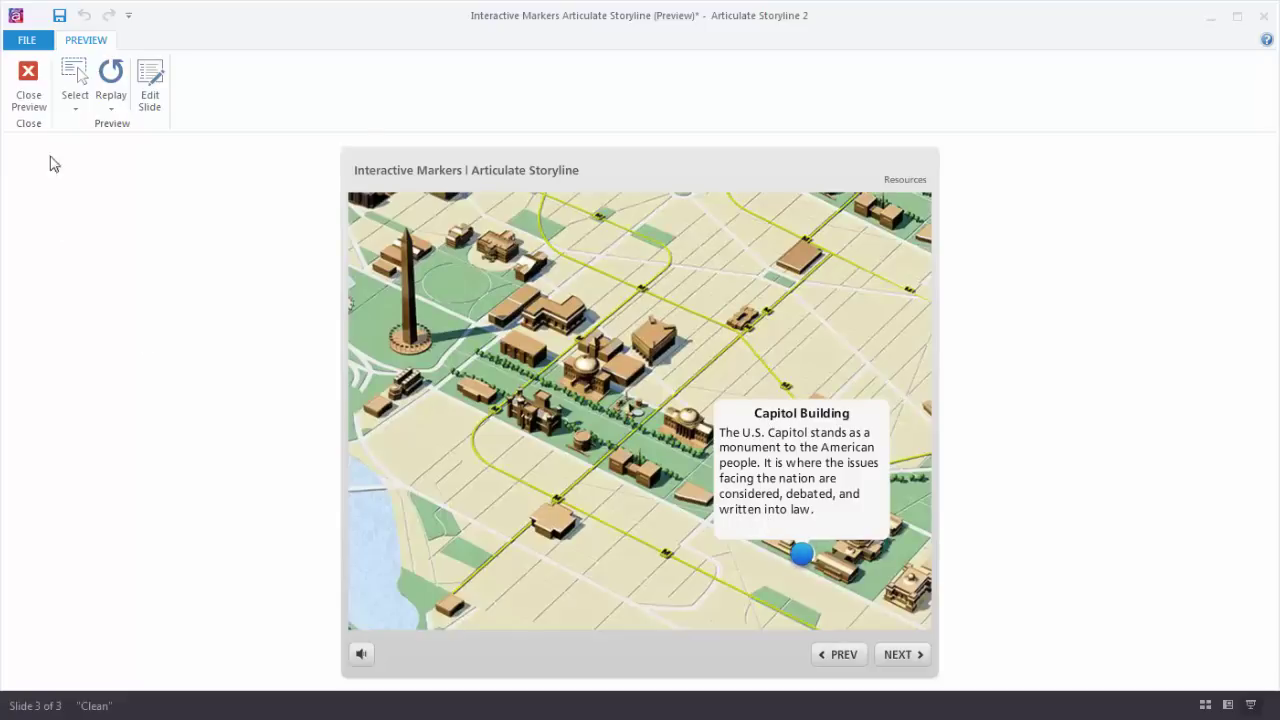
click(32, 78)
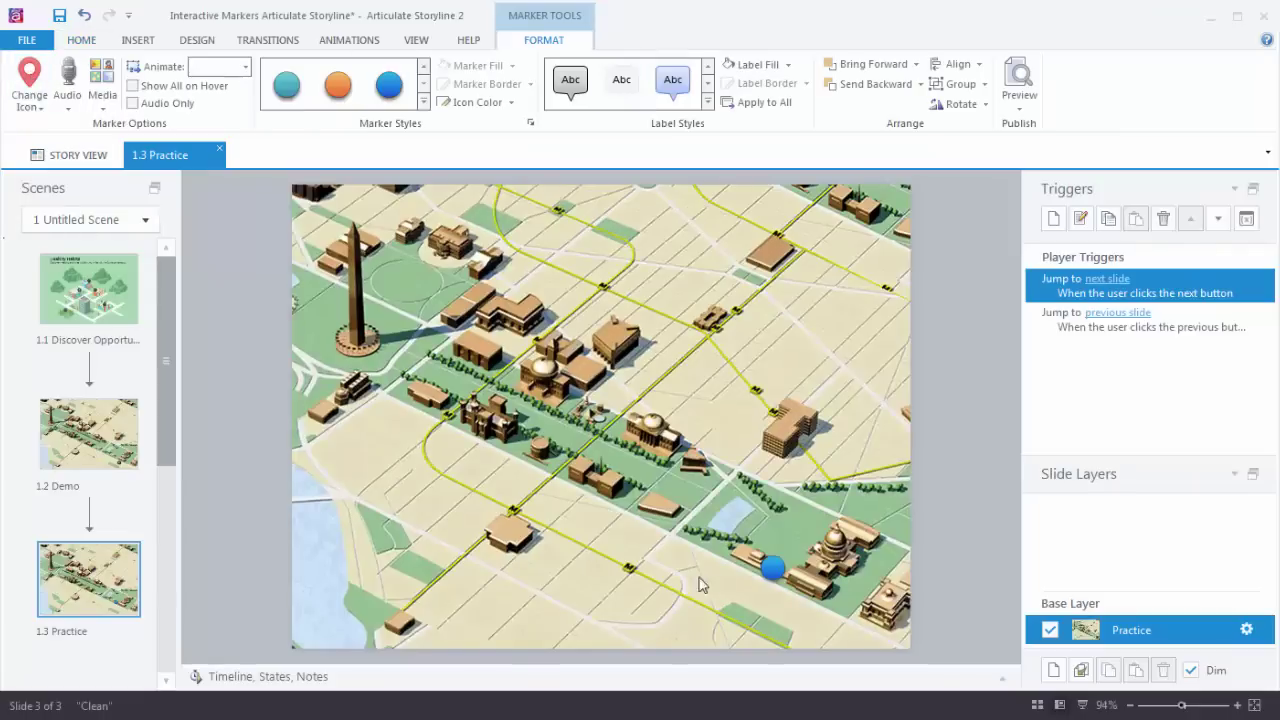
Step: Move the Capitol Building marker down onto the Capitol and place its label box to its left
click(771, 568)
drag(773, 588, 791, 612)
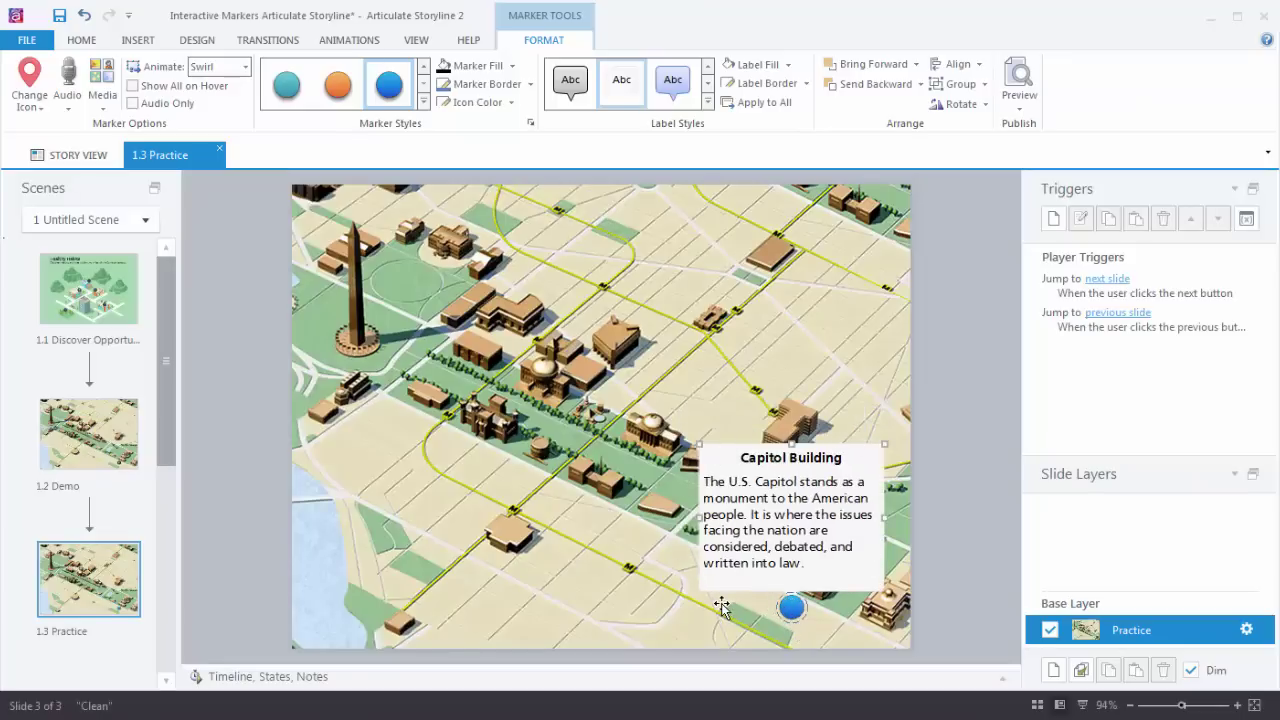
mouse_move(724, 444)
mouse_down()
mouse_move(580, 494)
mouse_move(575, 535)
mouse_move(578, 468)
mouse_move(607, 441)
mouse_move(587, 465)
mouse_up()
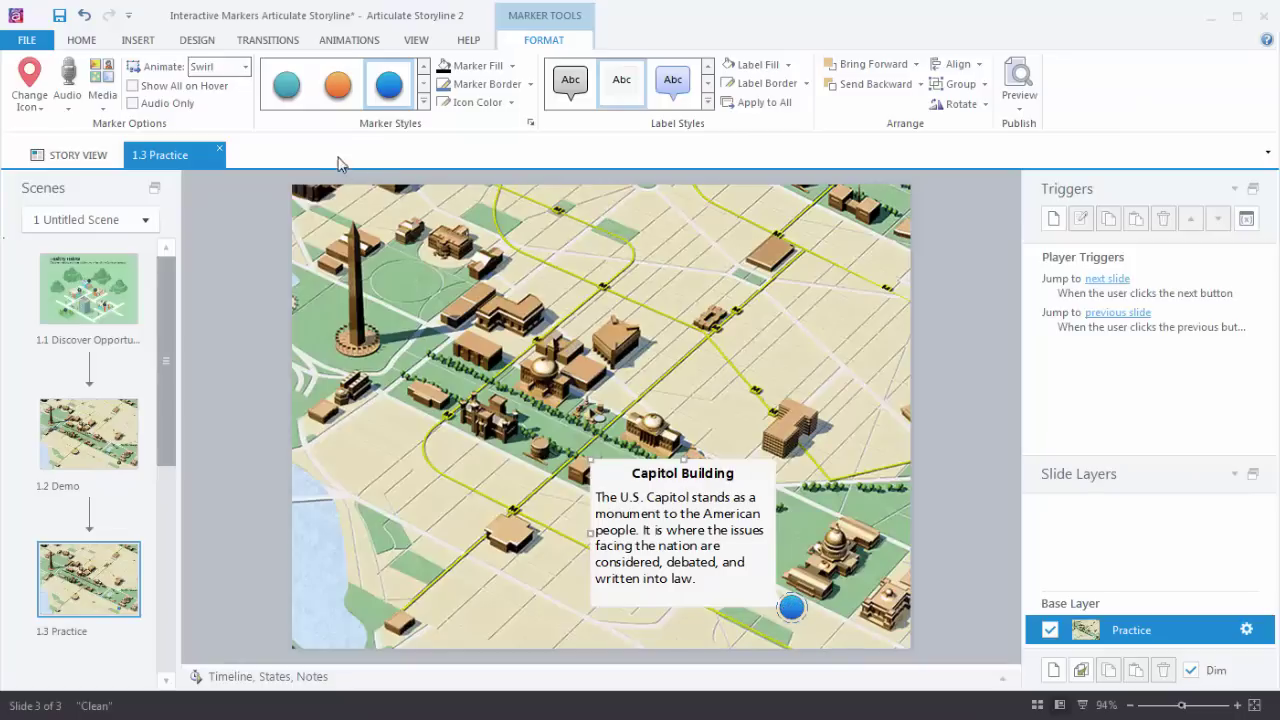
Step: Make the Capitol marker black and give its label the Colored Fill - Dark 1 style
click(513, 67)
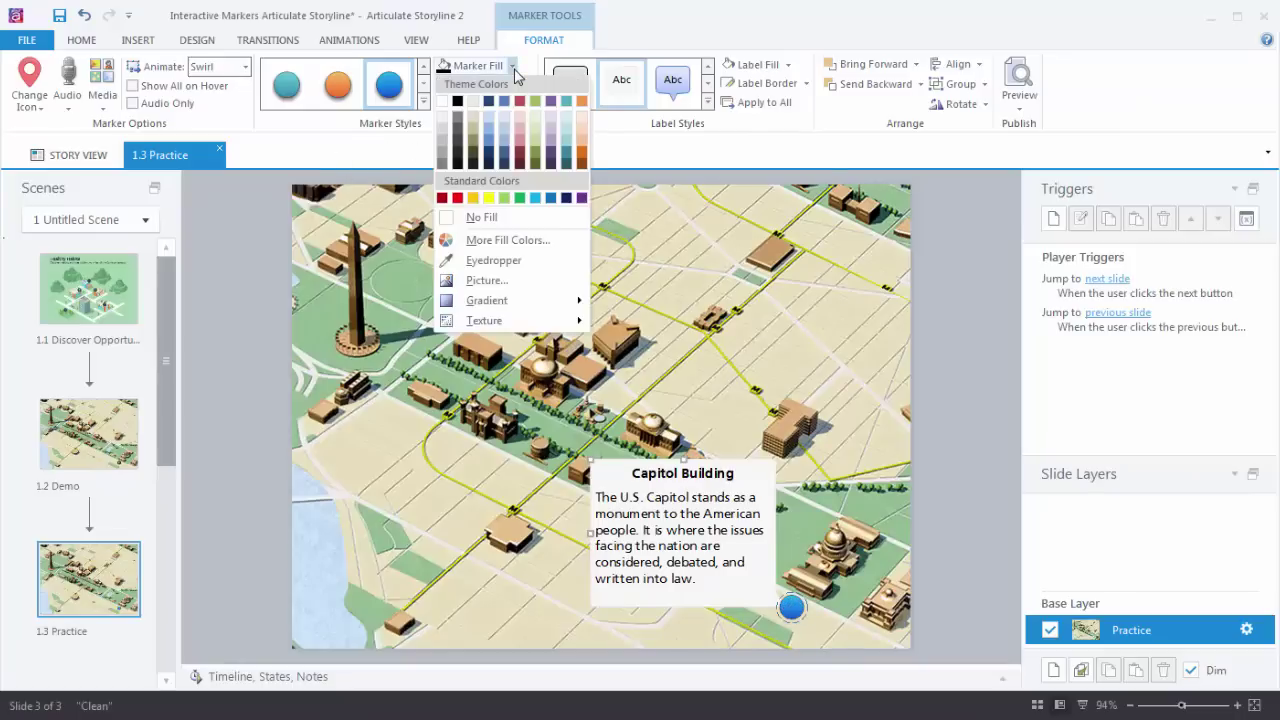
click(457, 101)
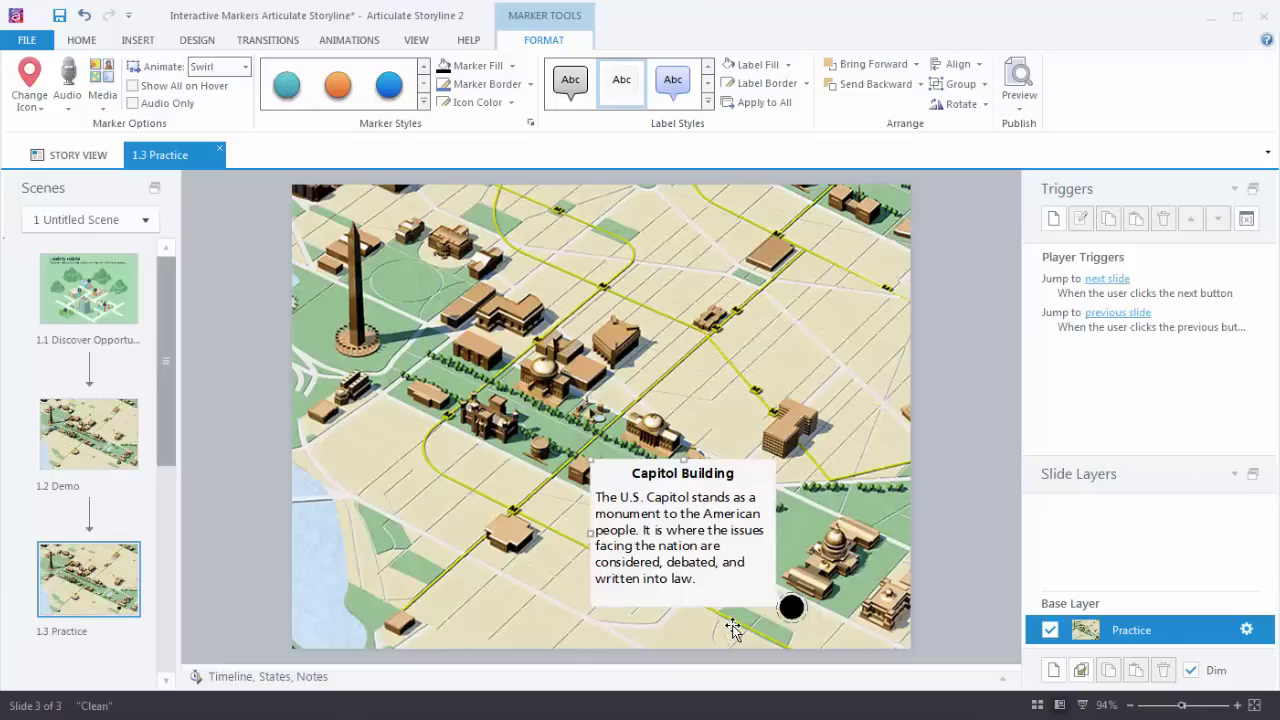
click(709, 101)
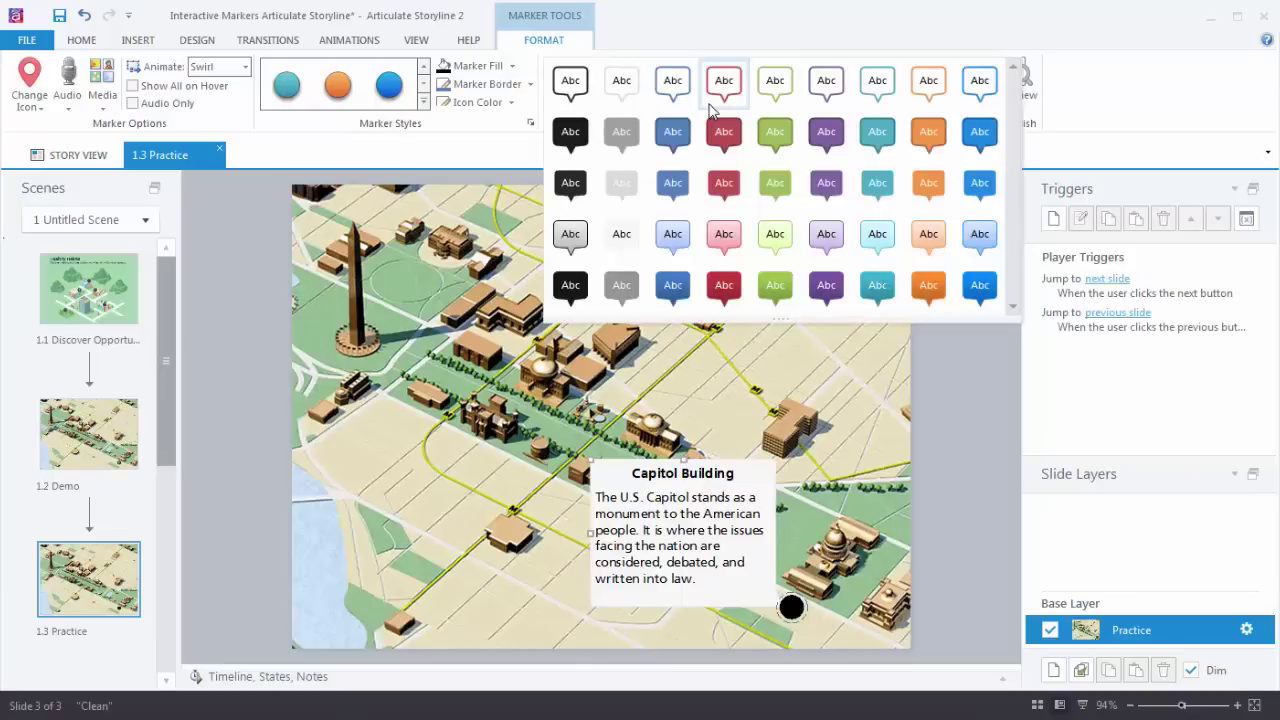
click(570, 134)
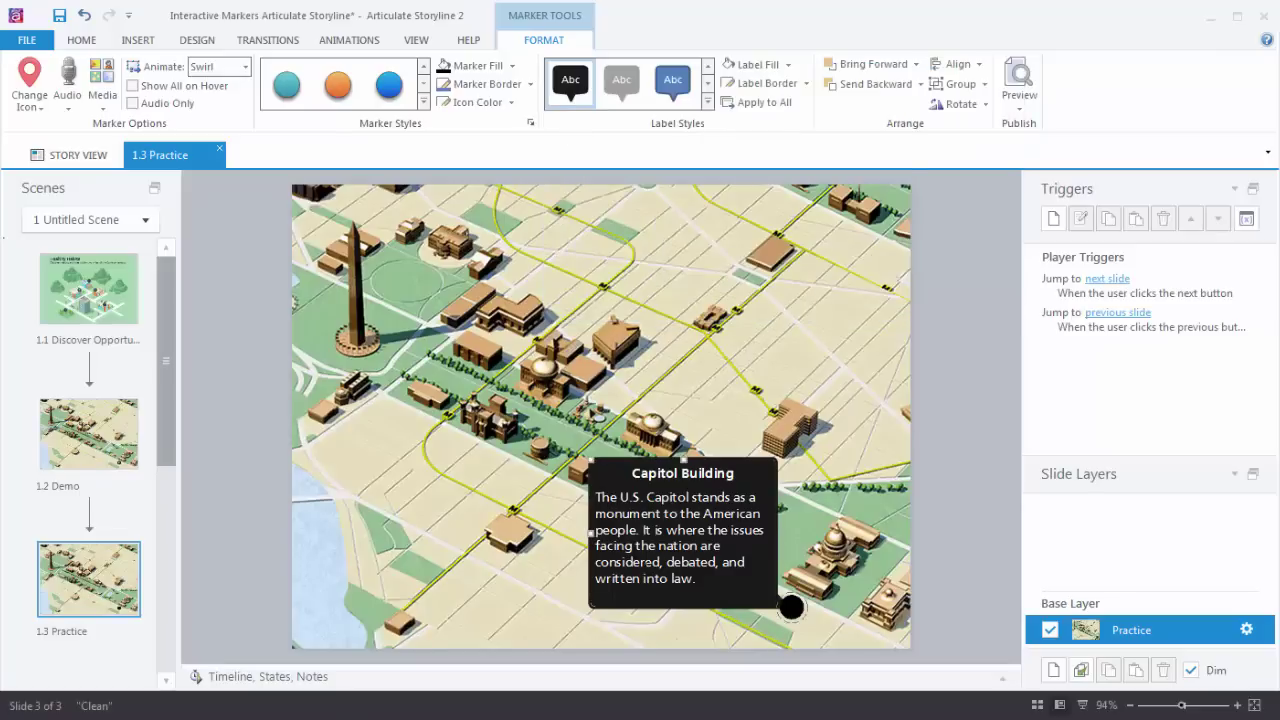
click(792, 610)
Step: Give the Capitol marker an Office tool icon, Pulse animation and Show All on Hover
click(30, 100)
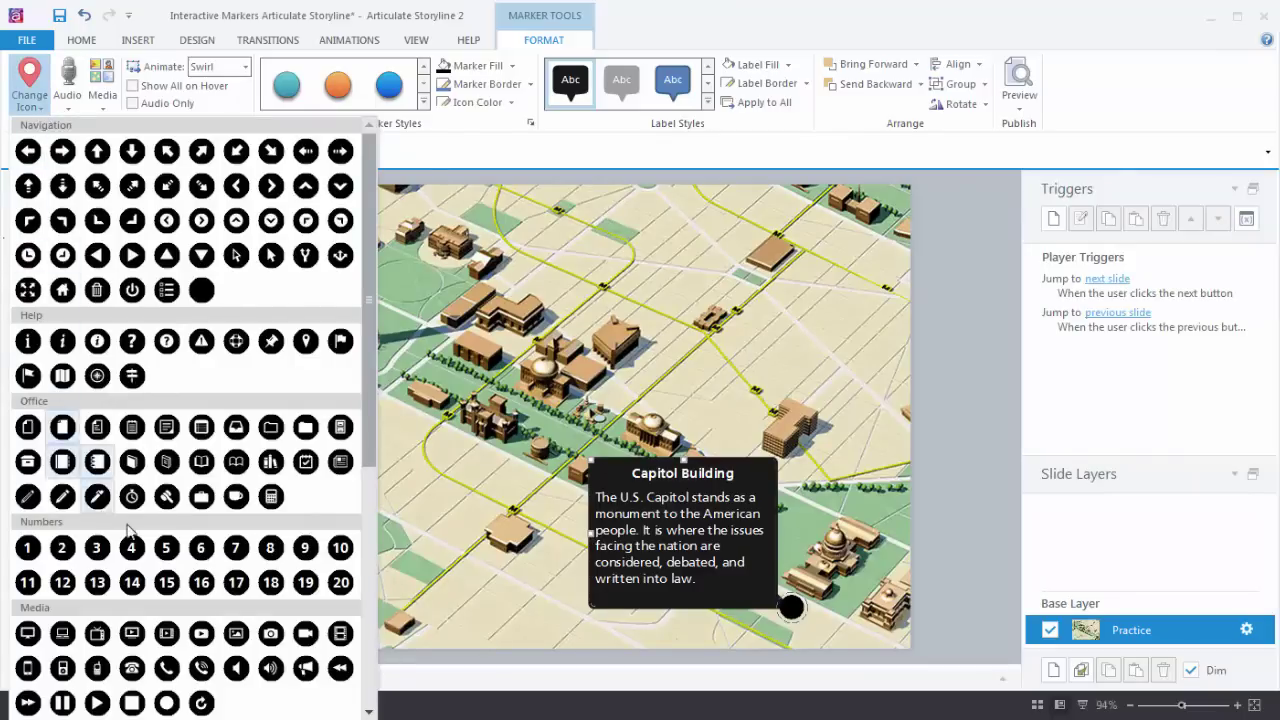
click(166, 497)
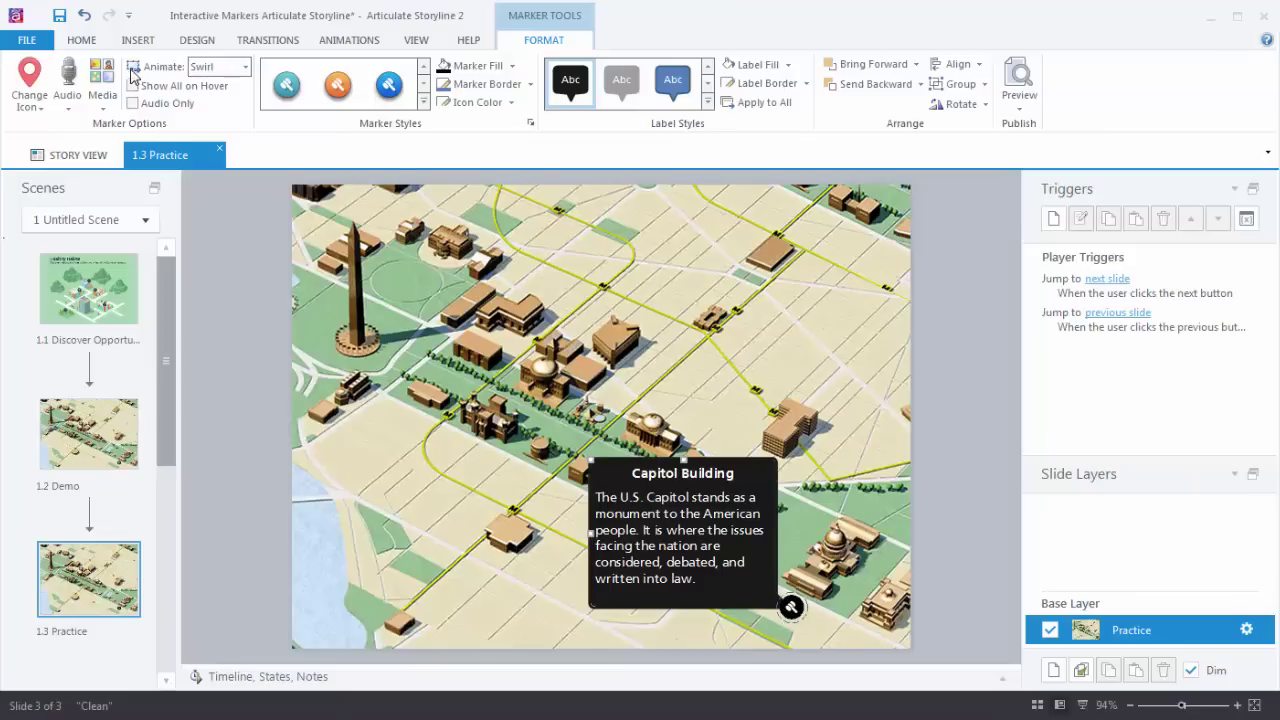
click(245, 67)
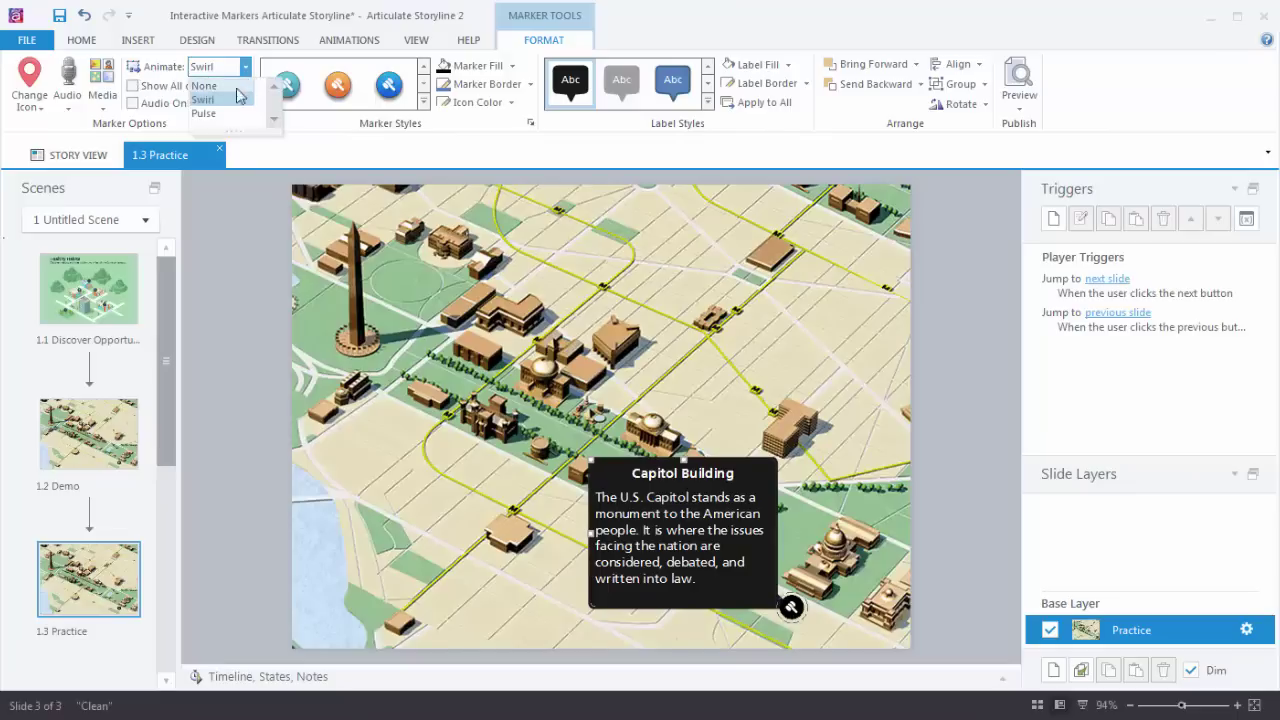
click(205, 114)
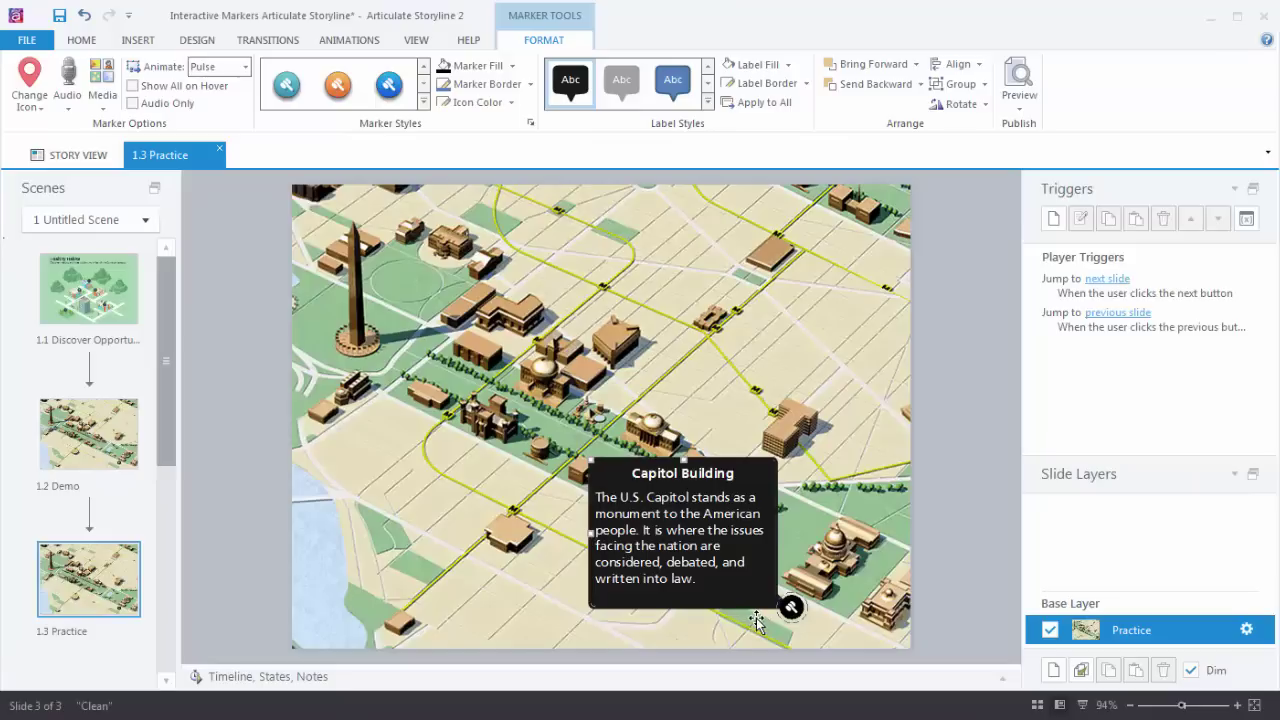
click(132, 88)
Step: Preview only this slide and toggle the Capitol Building info box open and closed
click(1022, 117)
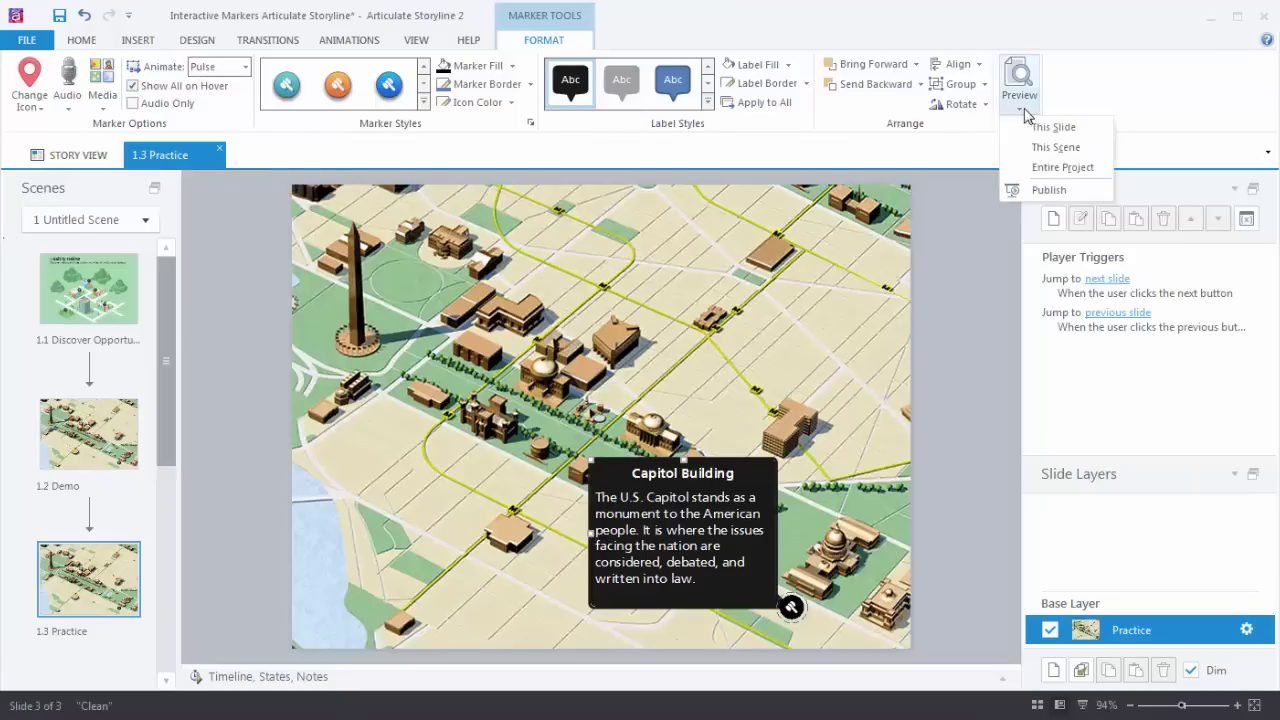
click(1040, 128)
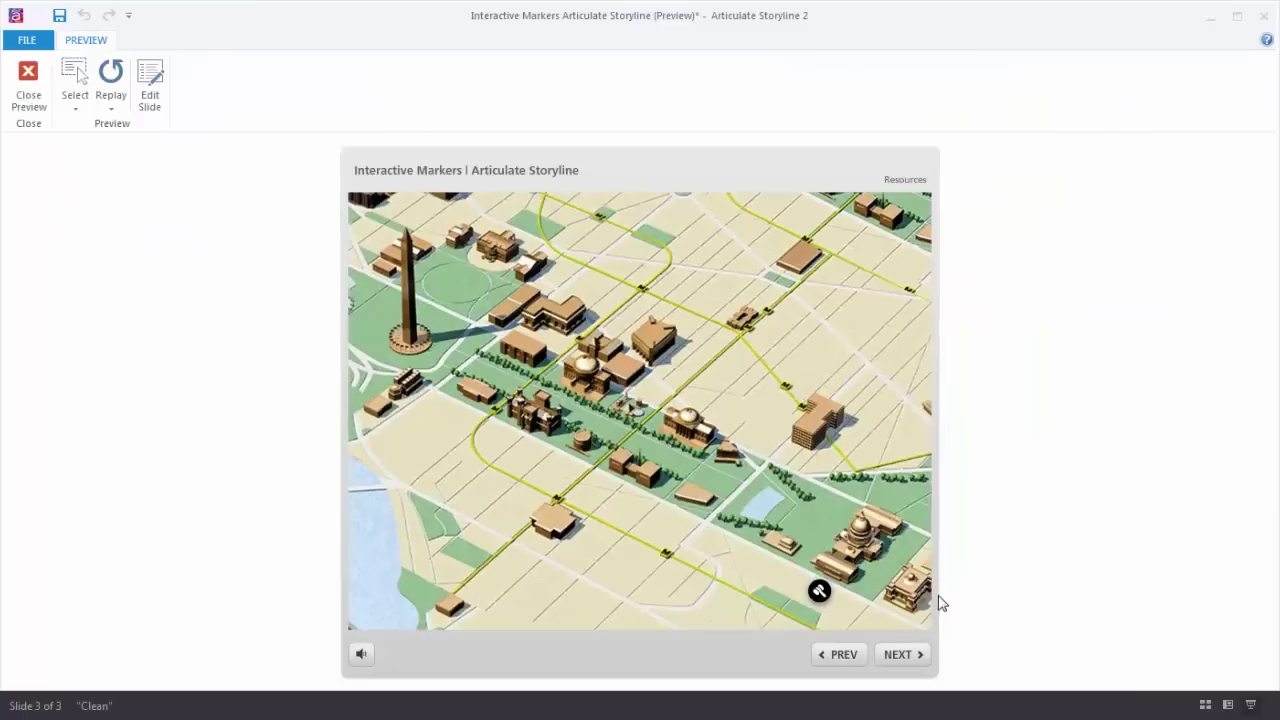
click(820, 597)
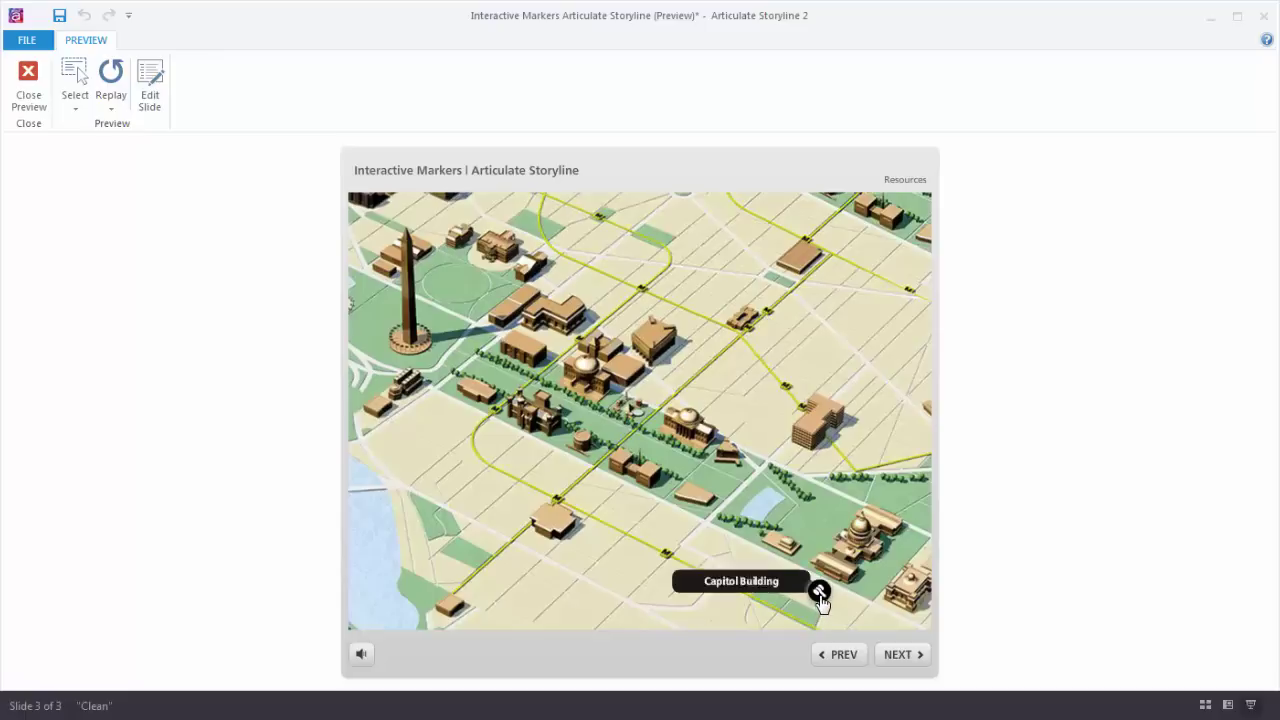
click(820, 597)
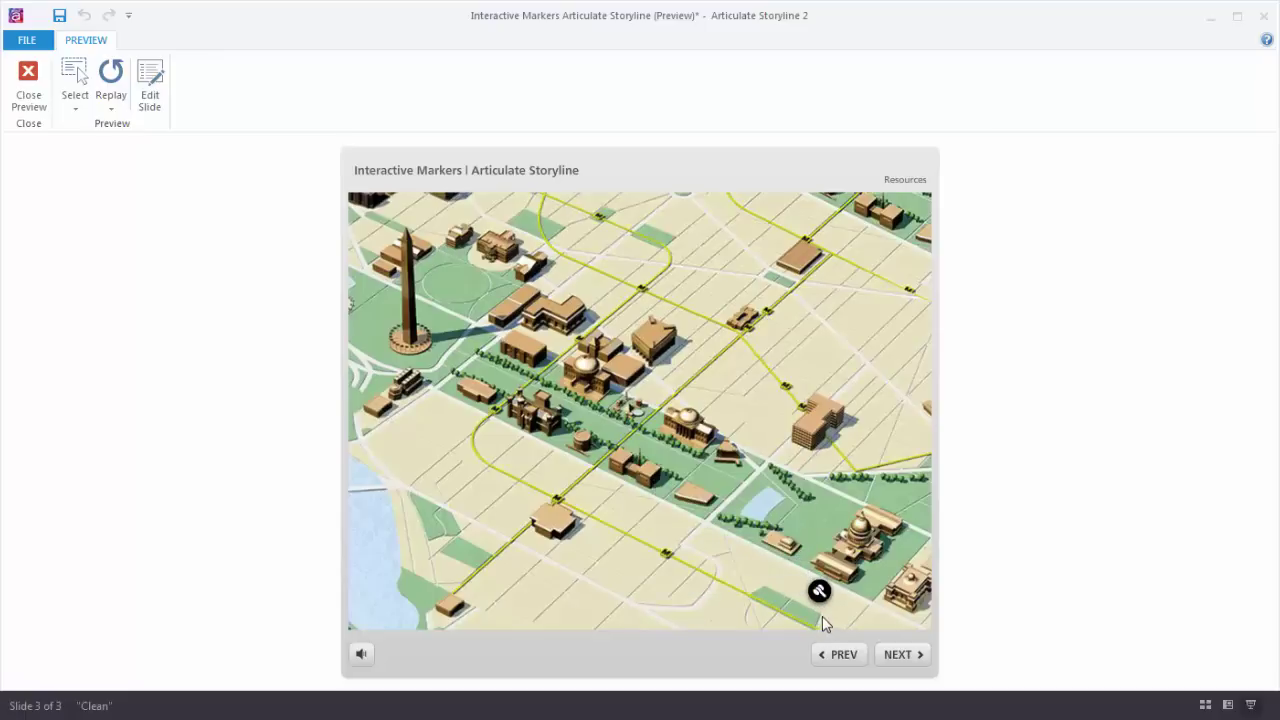
click(820, 597)
Step: Back in the editor, add a black video-camera marker beside the Washington Monument
click(29, 72)
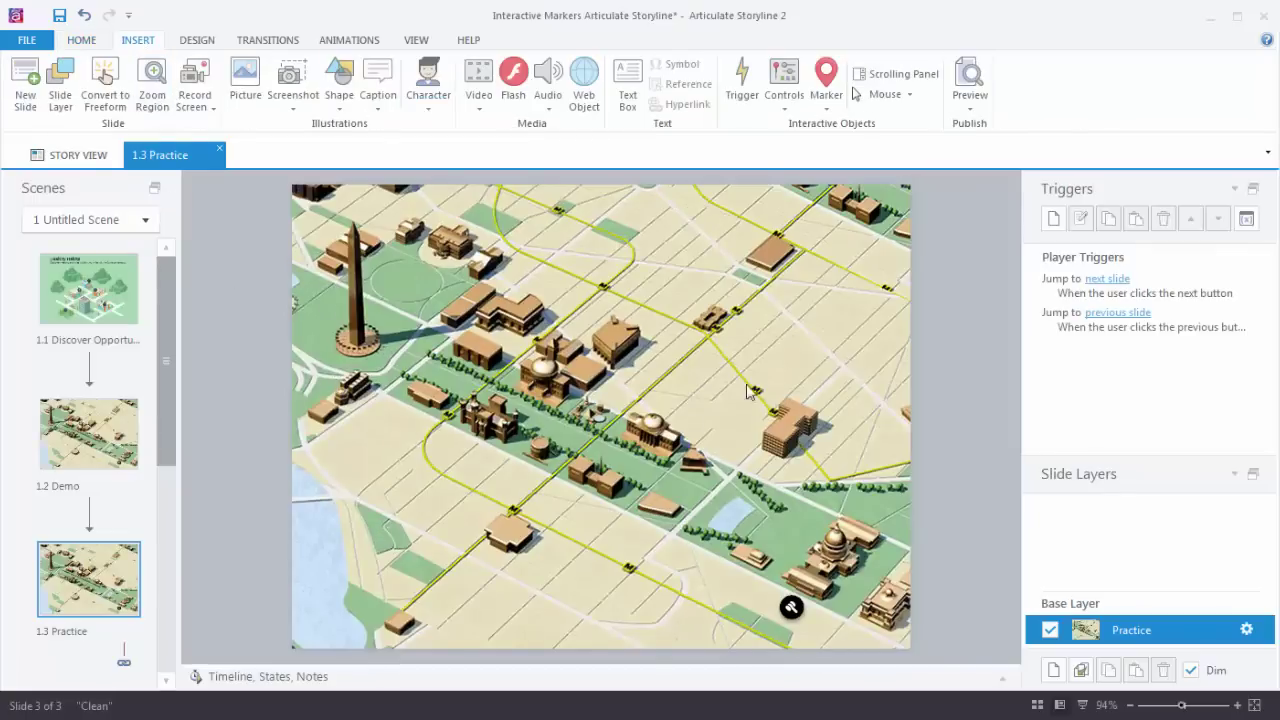
click(826, 110)
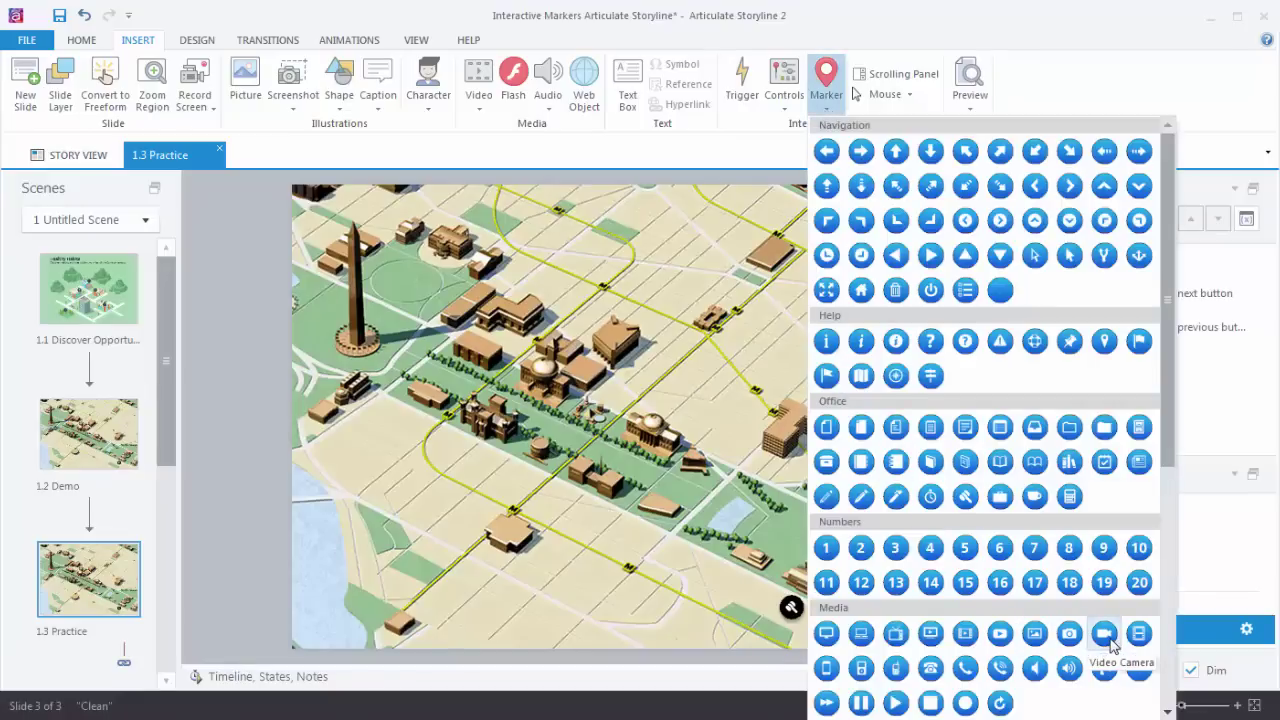
click(1104, 633)
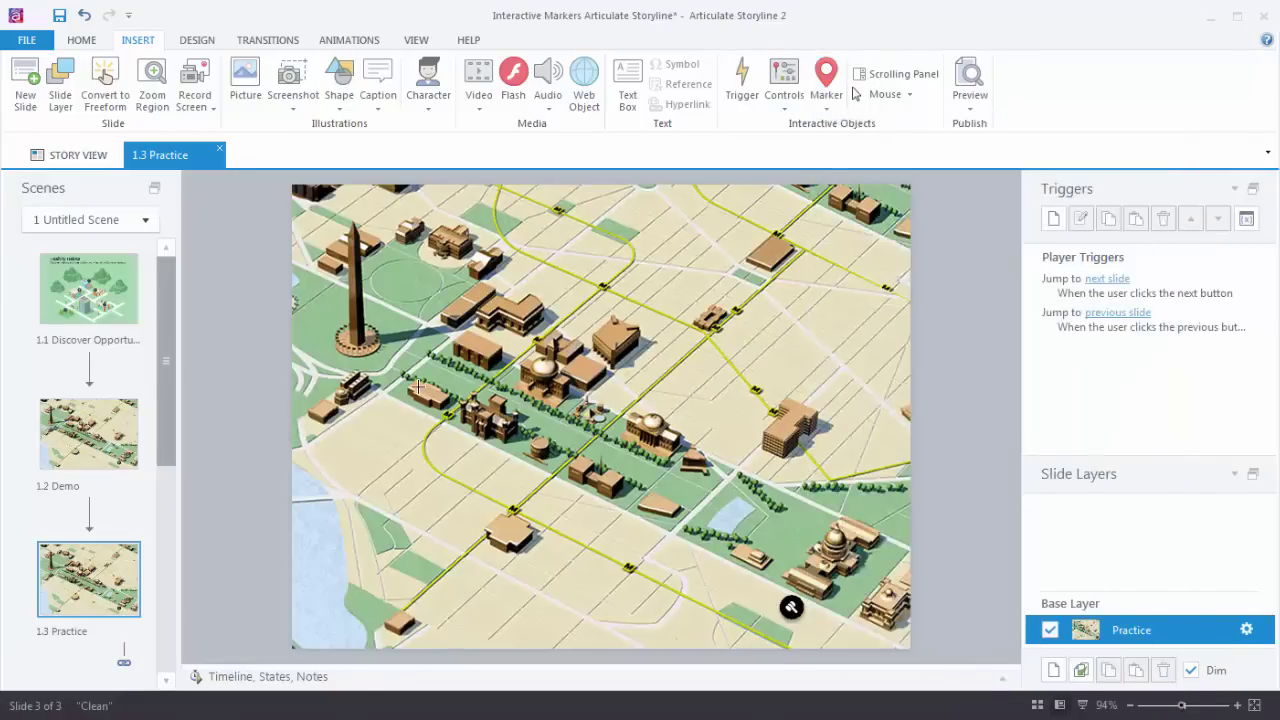
click(375, 372)
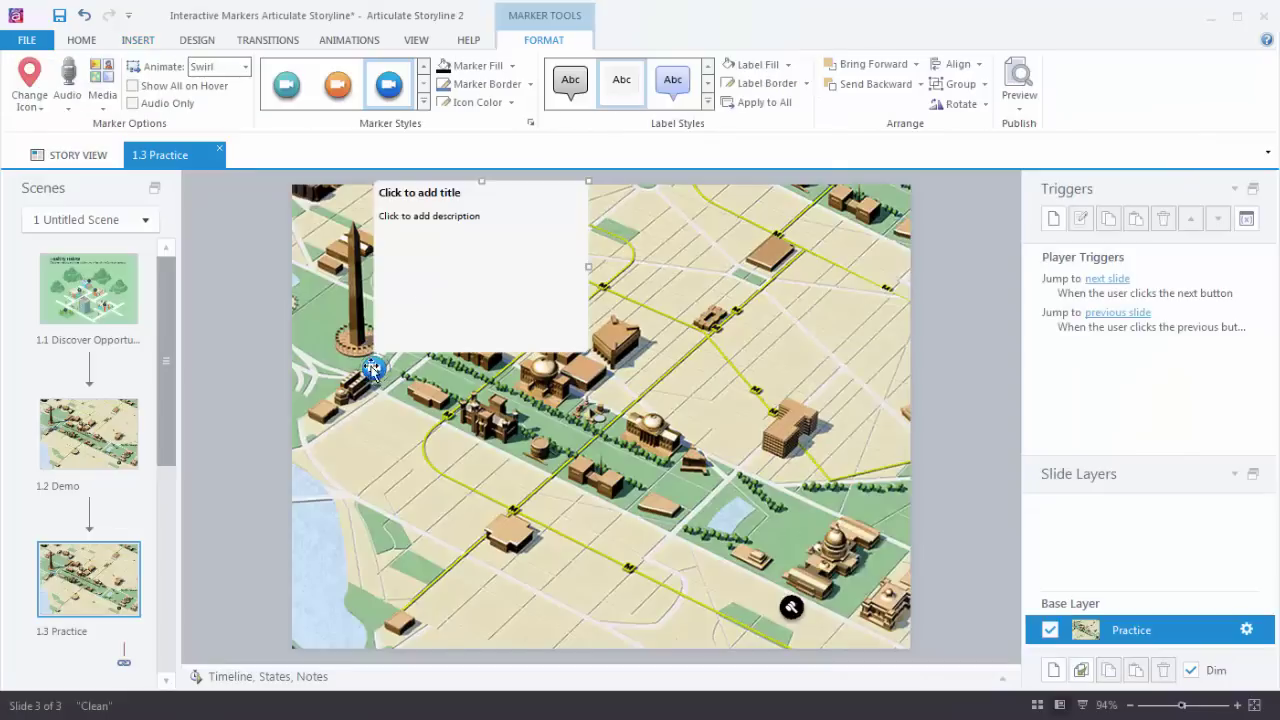
click(447, 72)
Step: Set the marker animation to None, move its label lower, and title it 'Washington Monument'
click(244, 67)
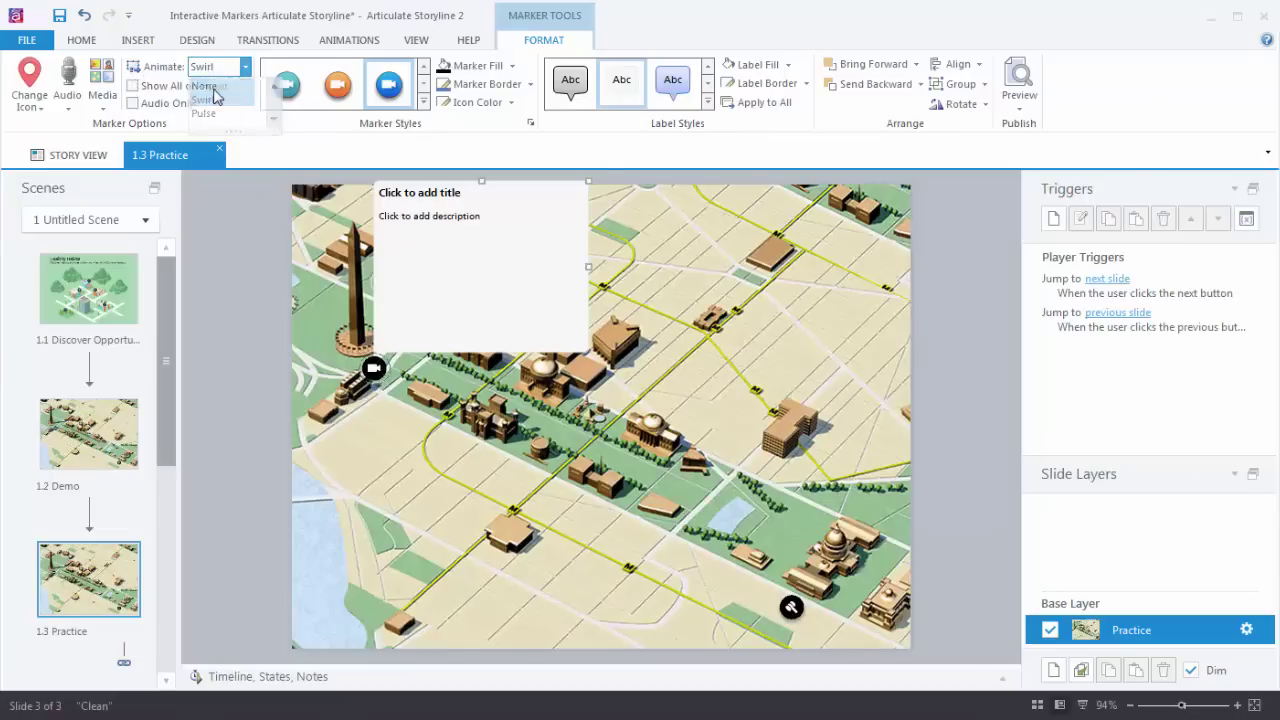
click(240, 86)
drag(521, 181, 559, 213)
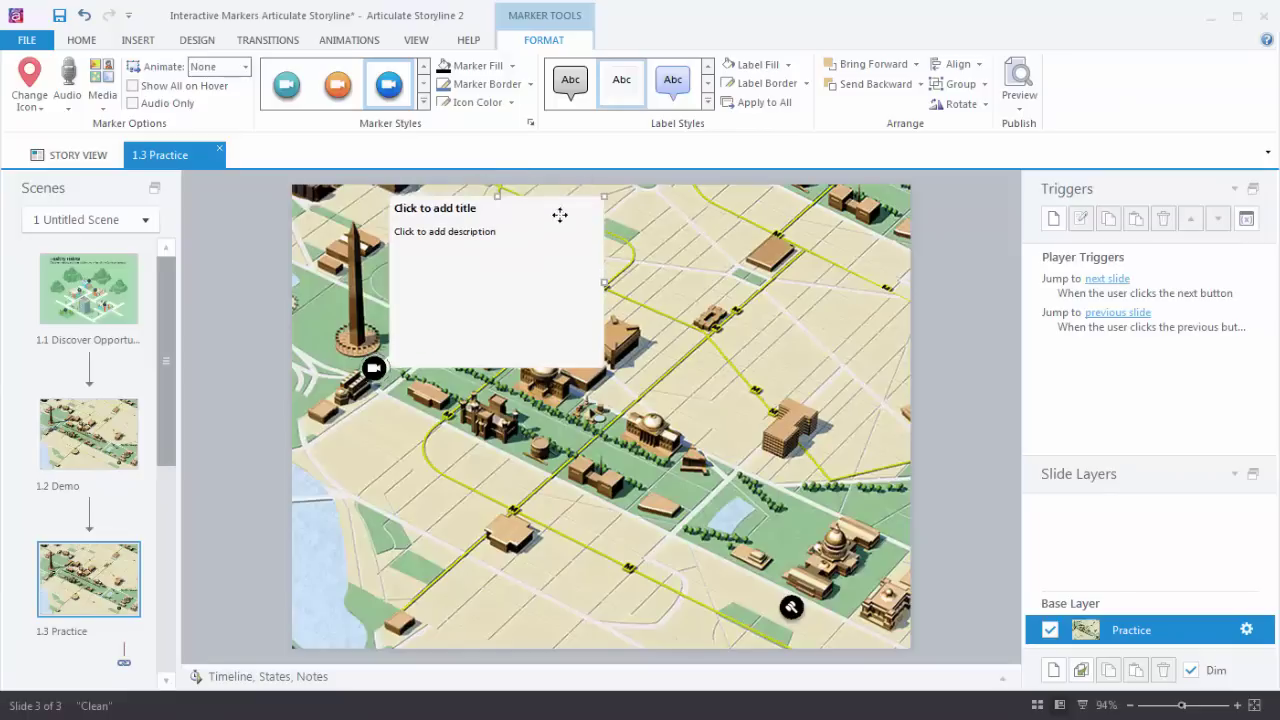
click(574, 303)
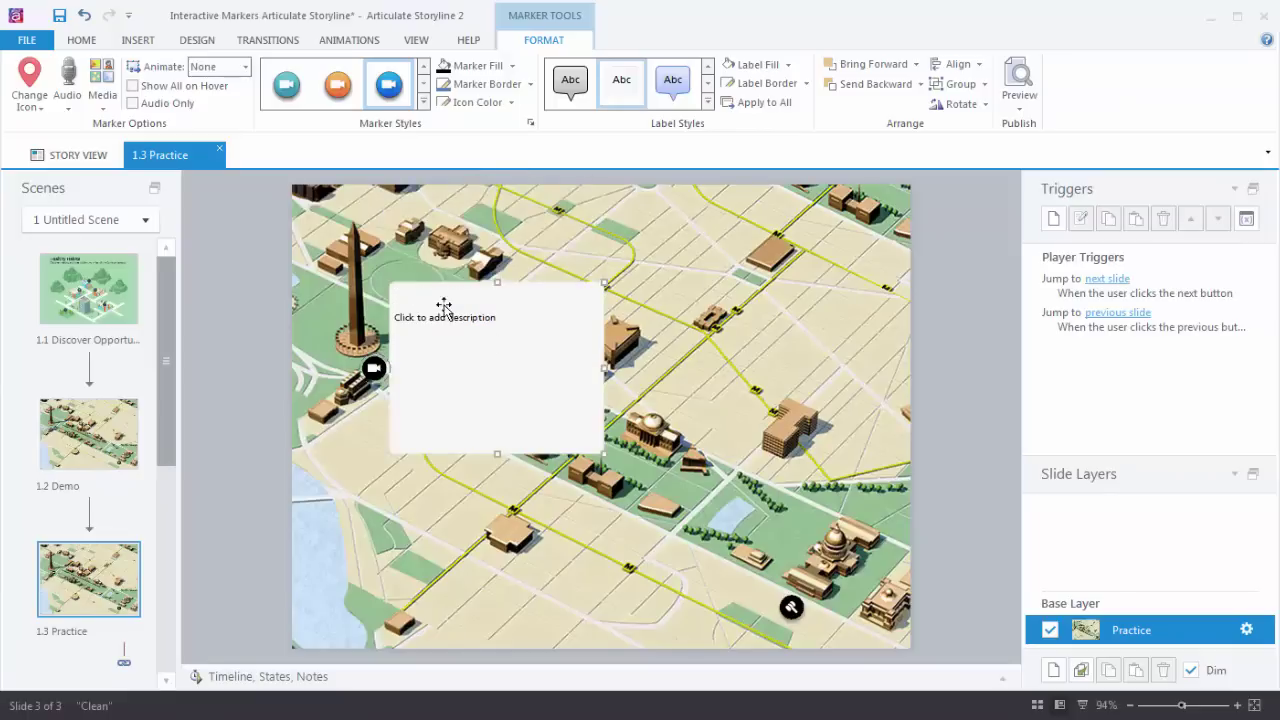
text(Washington Monument)
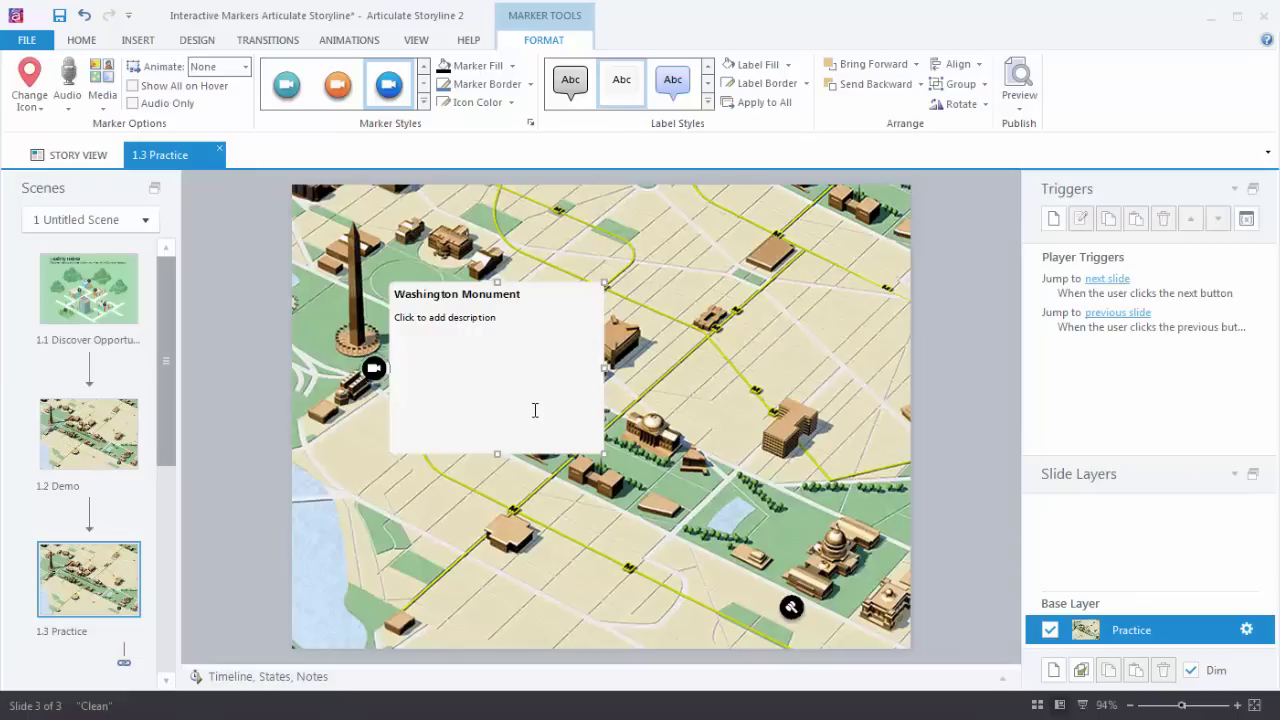
Step: Insert the Washington Monument video from the Assets\Video folder into the marker label
click(103, 90)
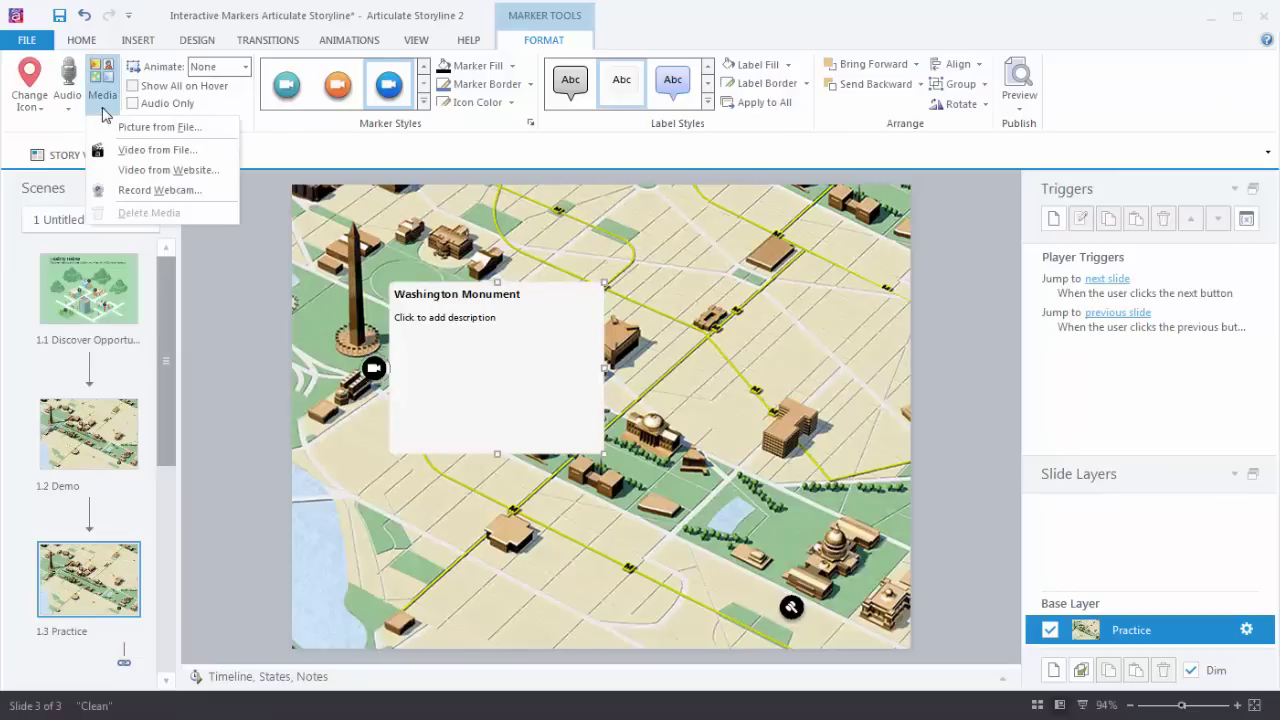
click(187, 155)
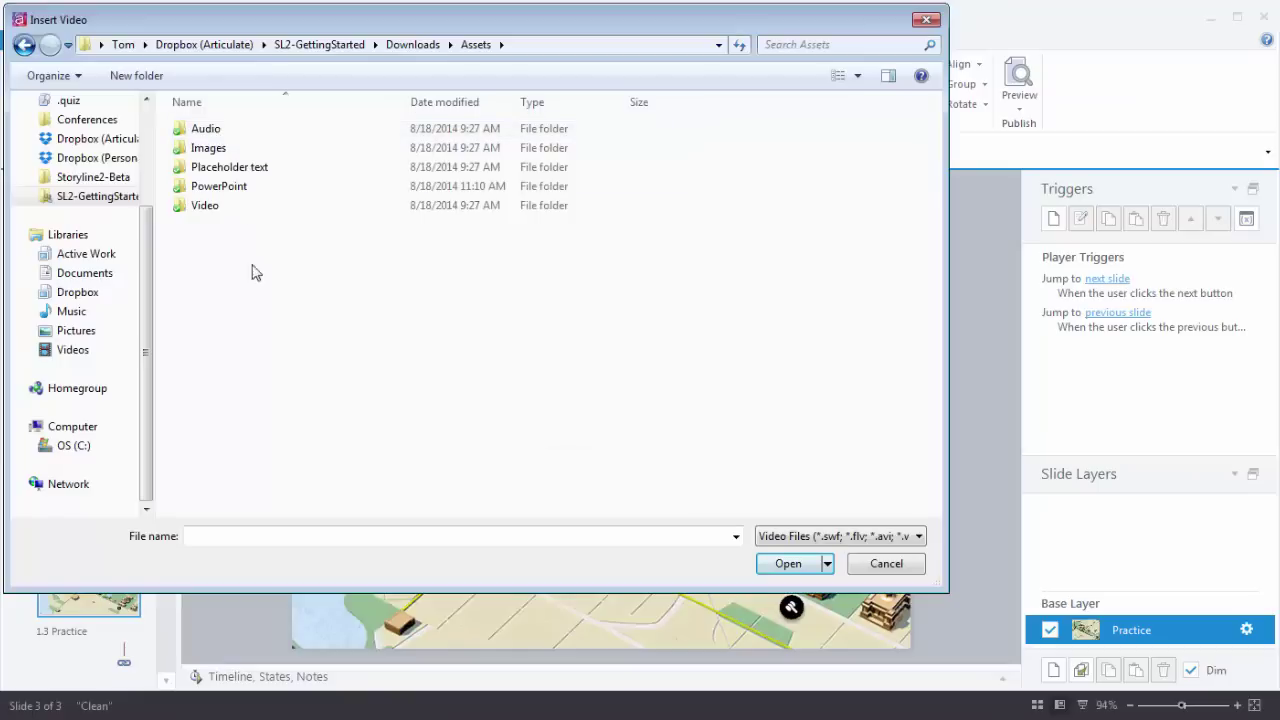
double_click(210, 213)
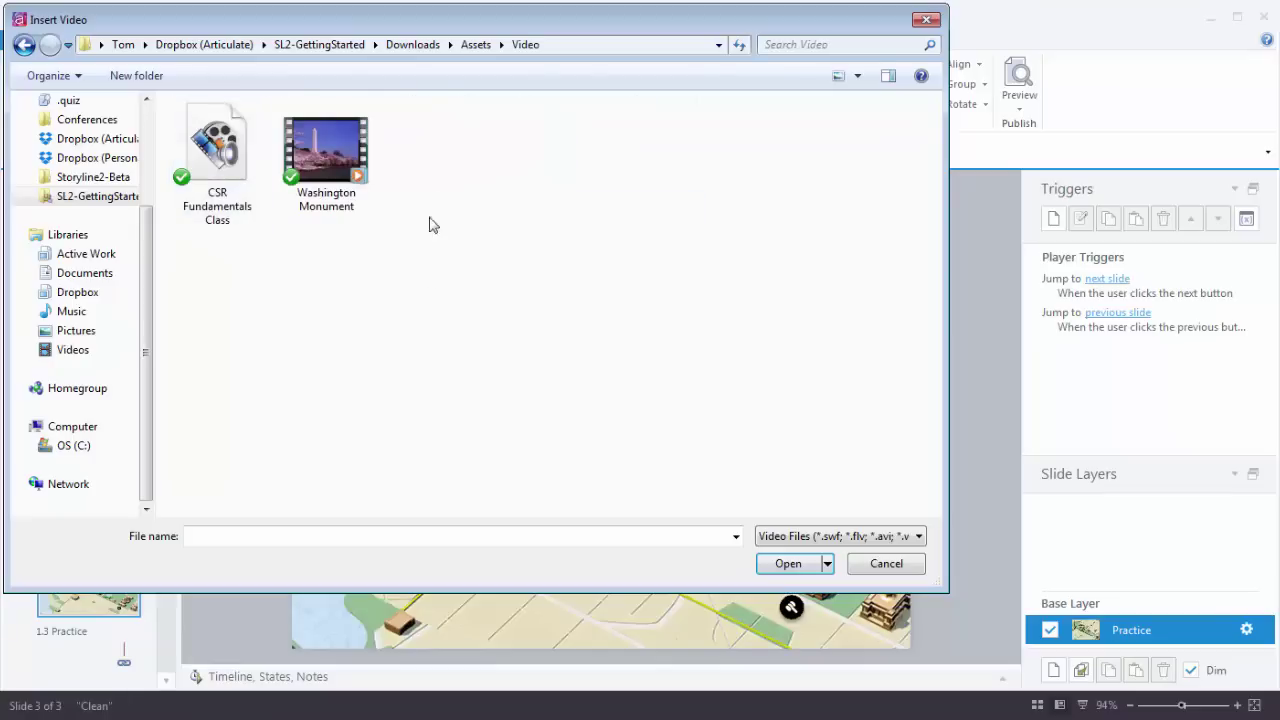
click(326, 155)
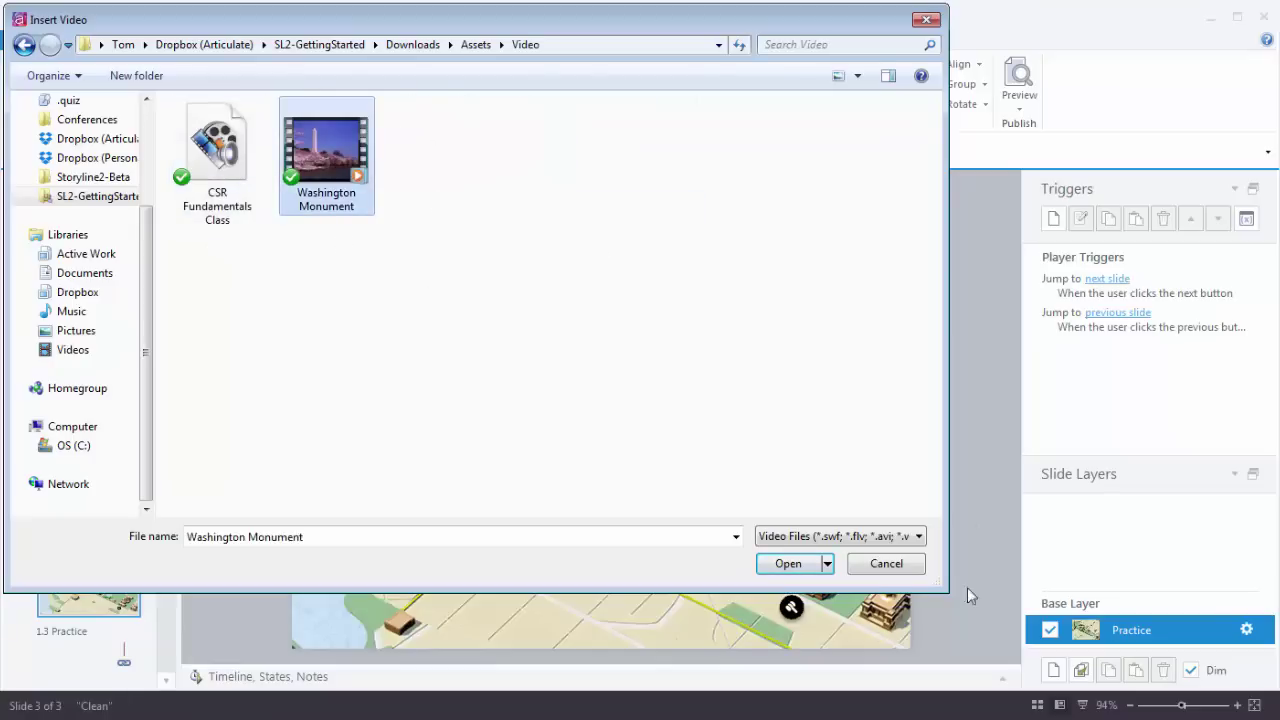
click(795, 570)
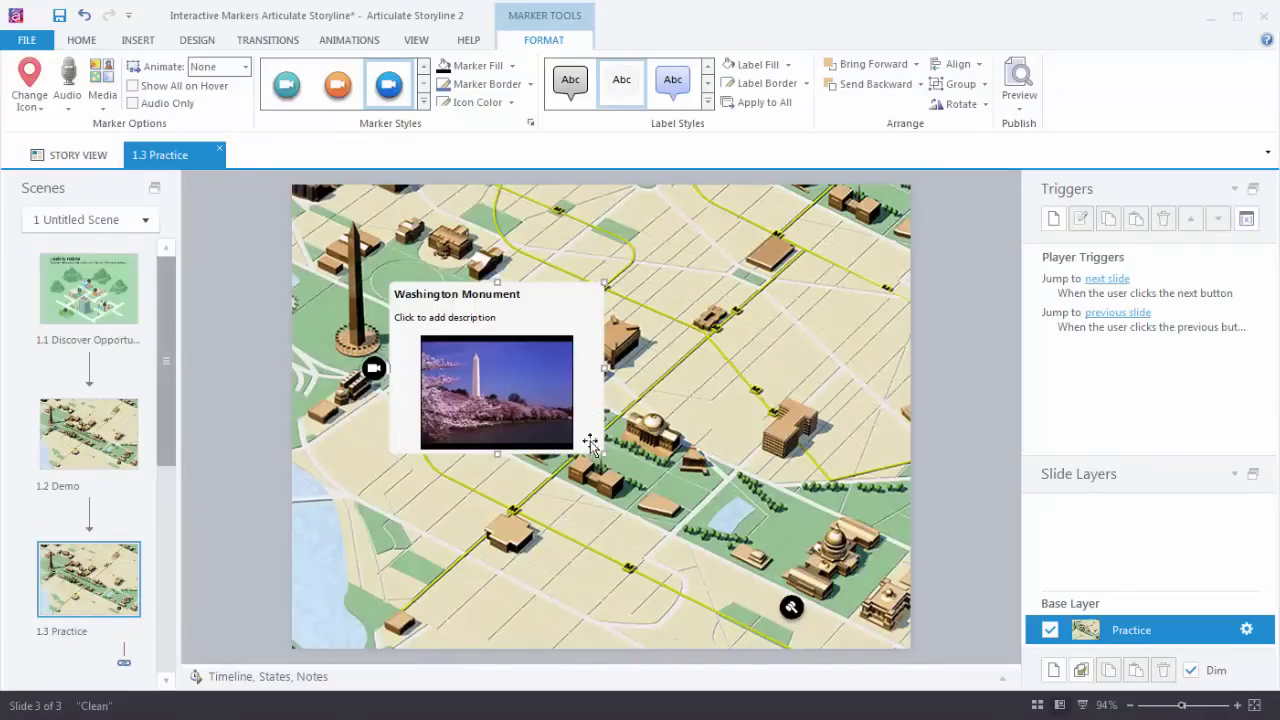
Step: Enlarge the label box and the video so the clip fills most of the label
click(504, 380)
drag(500, 338, 505, 286)
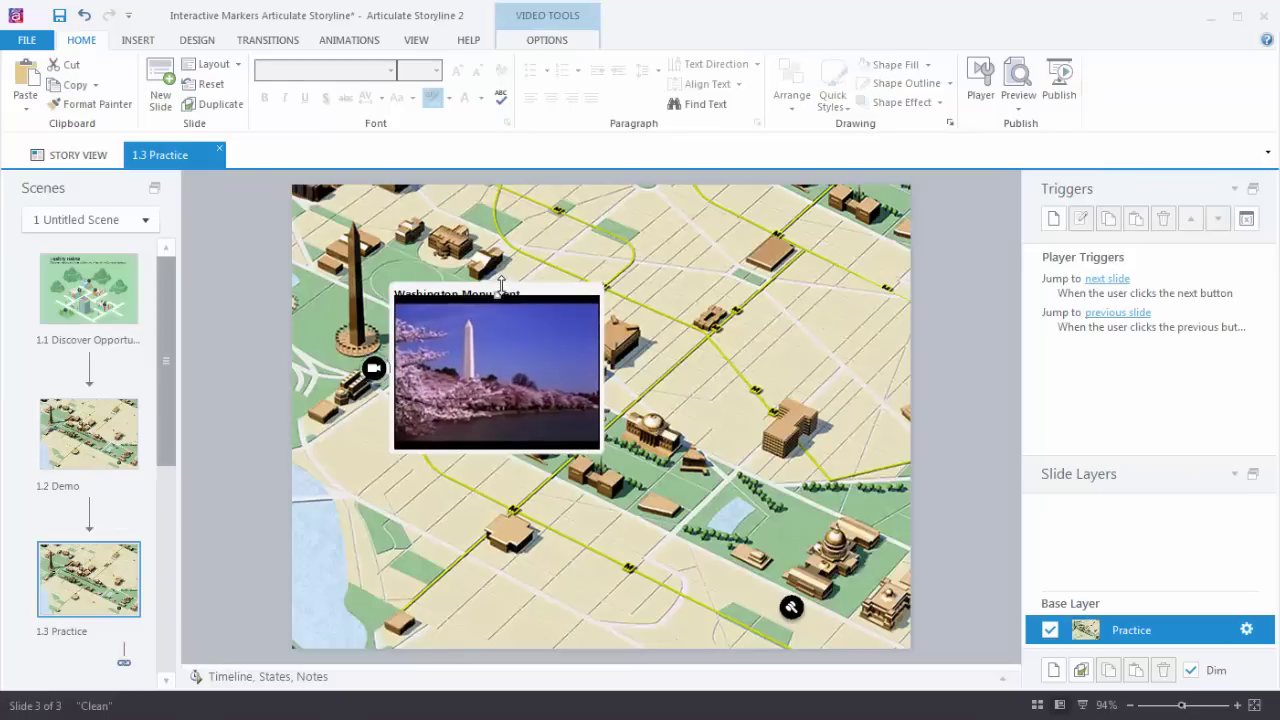
click(600, 458)
mouse_move(612, 461)
mouse_down()
mouse_move(709, 537)
mouse_move(749, 549)
mouse_move(805, 513)
mouse_up()
click(594, 350)
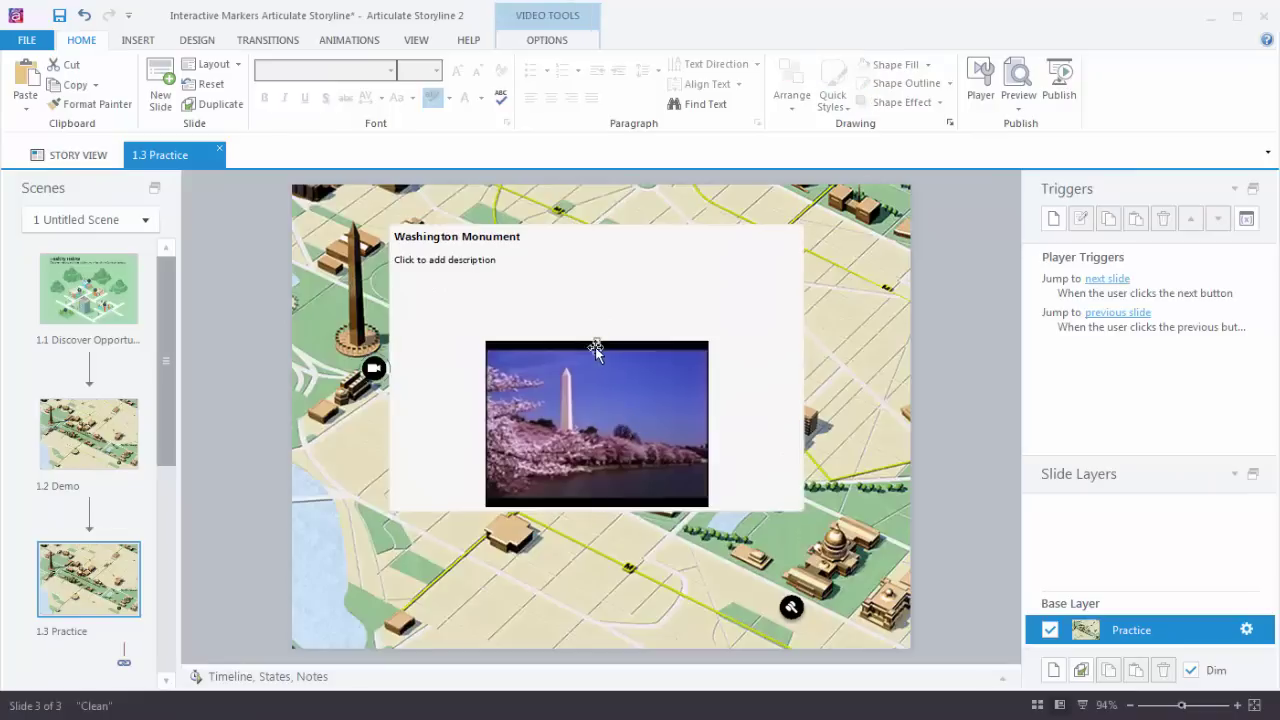
drag(596, 341, 594, 249)
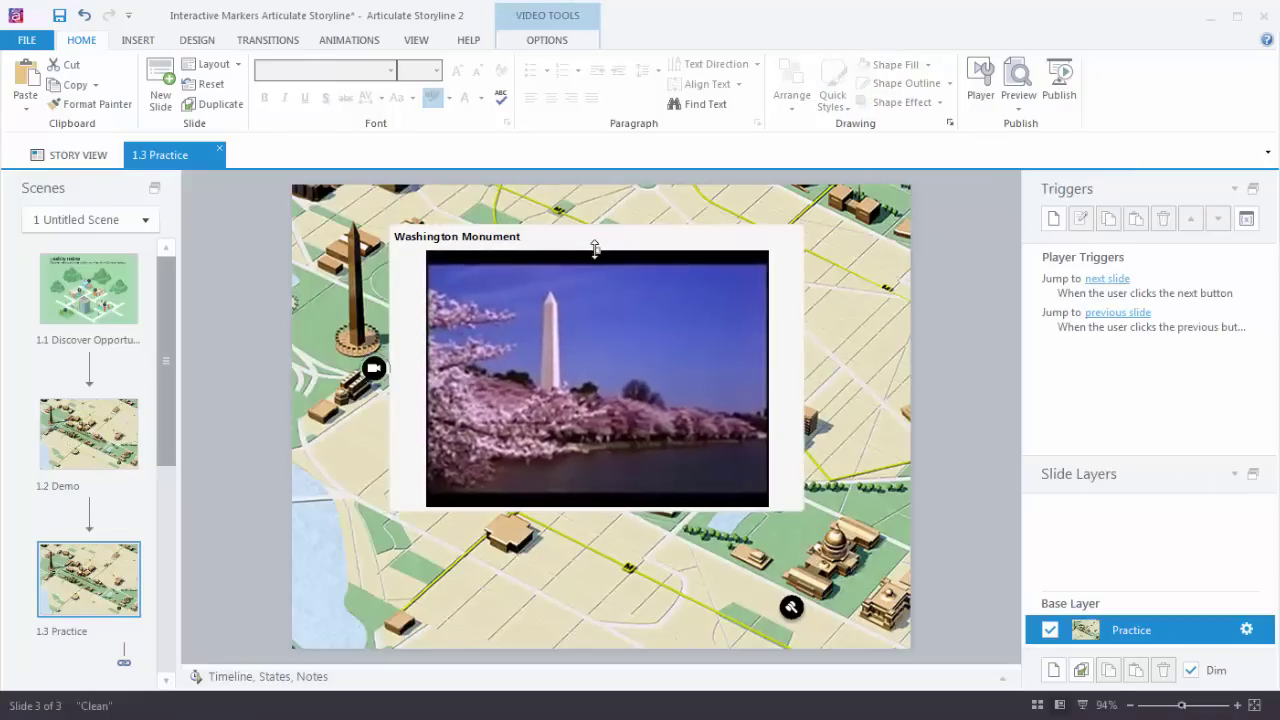
click(800, 516)
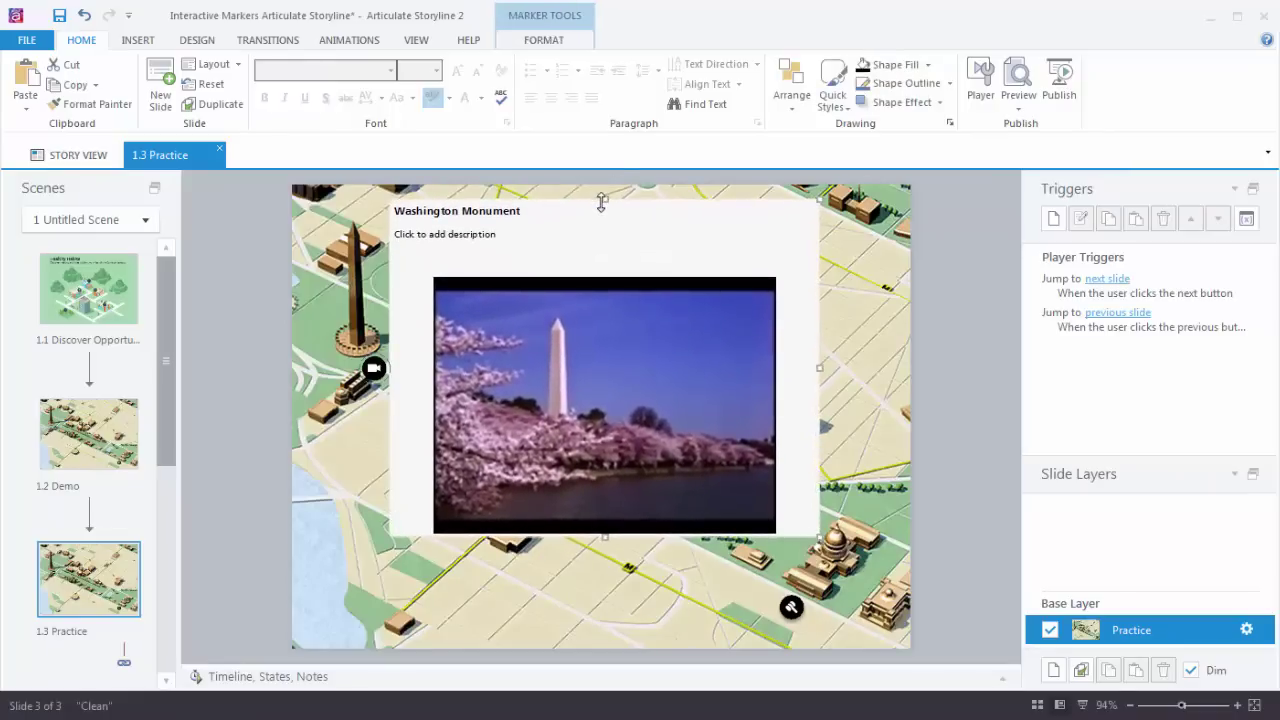
drag(604, 203, 608, 226)
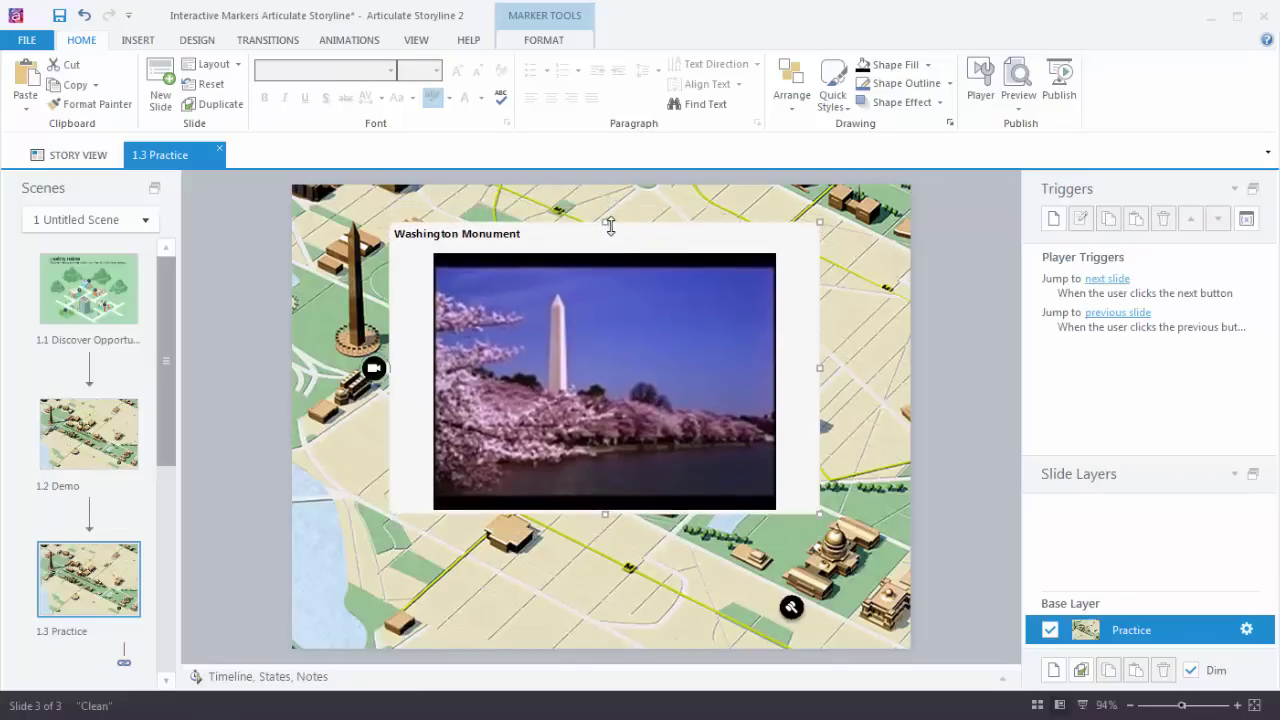
Step: Apply the black label style to the Washington Monument marker
click(373, 370)
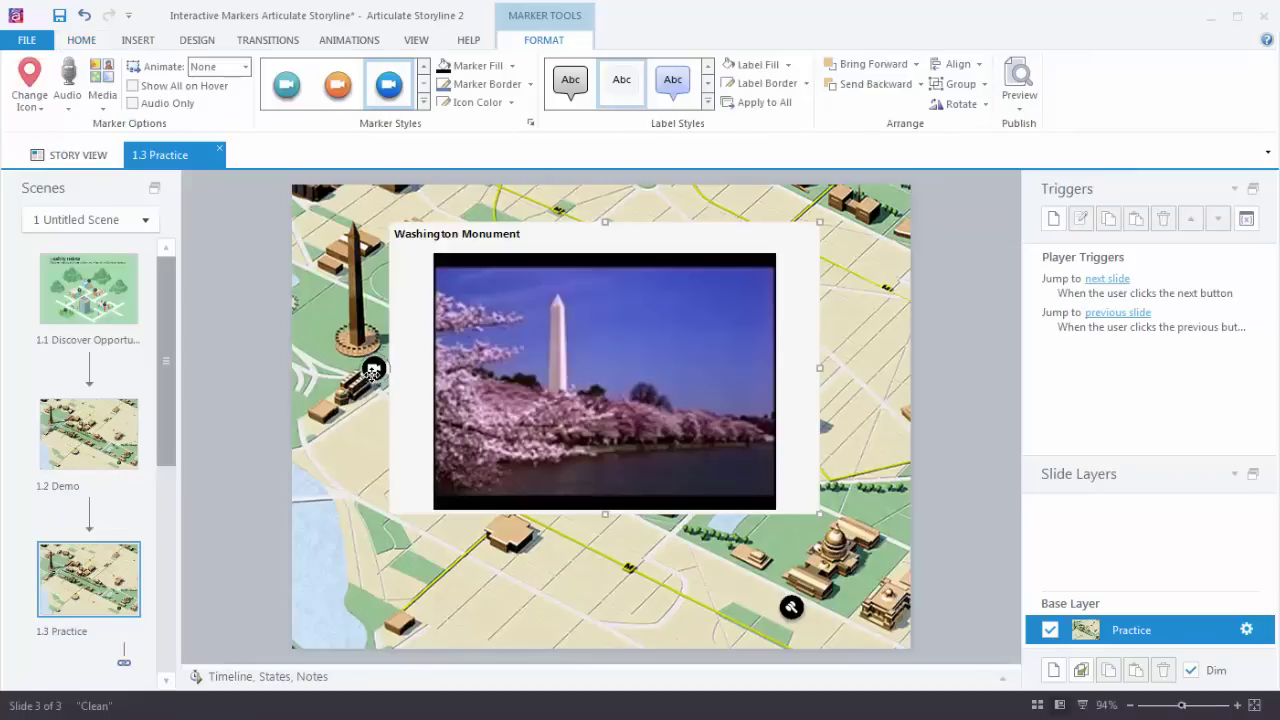
click(706, 105)
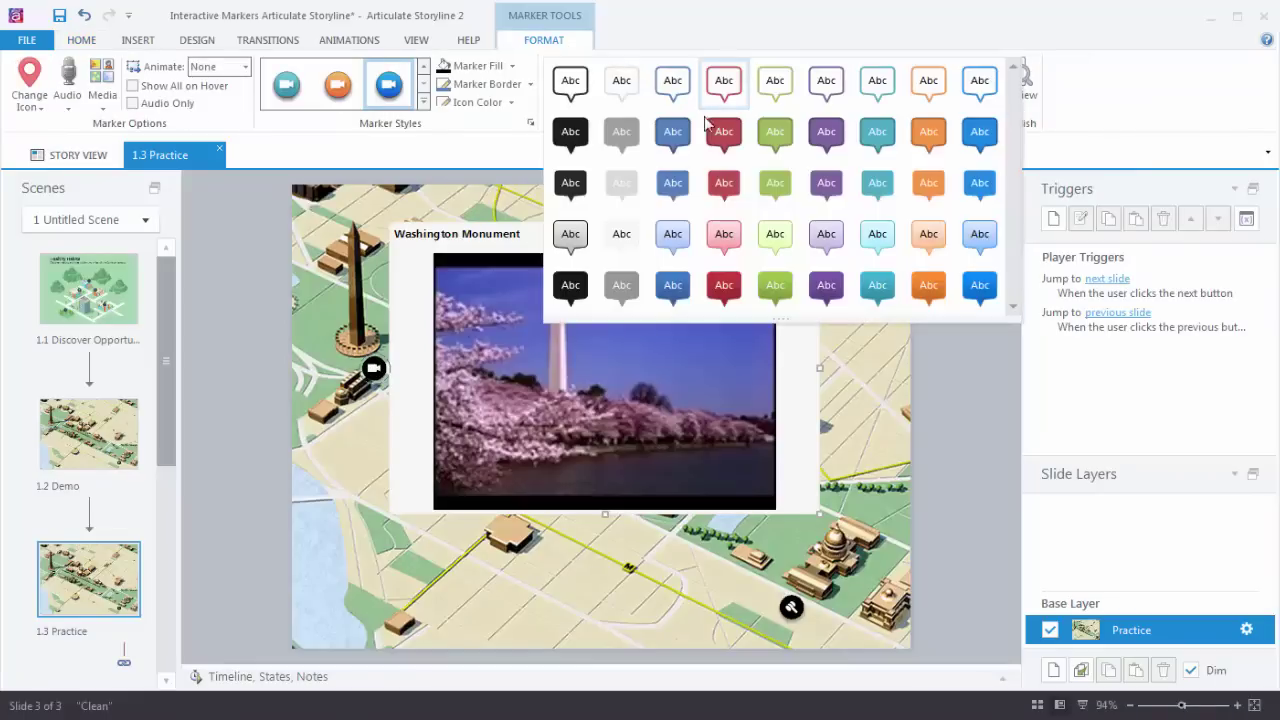
click(570, 145)
Step: Show video controls below the video, shrink the video slightly, and narrow the label to fit
click(571, 347)
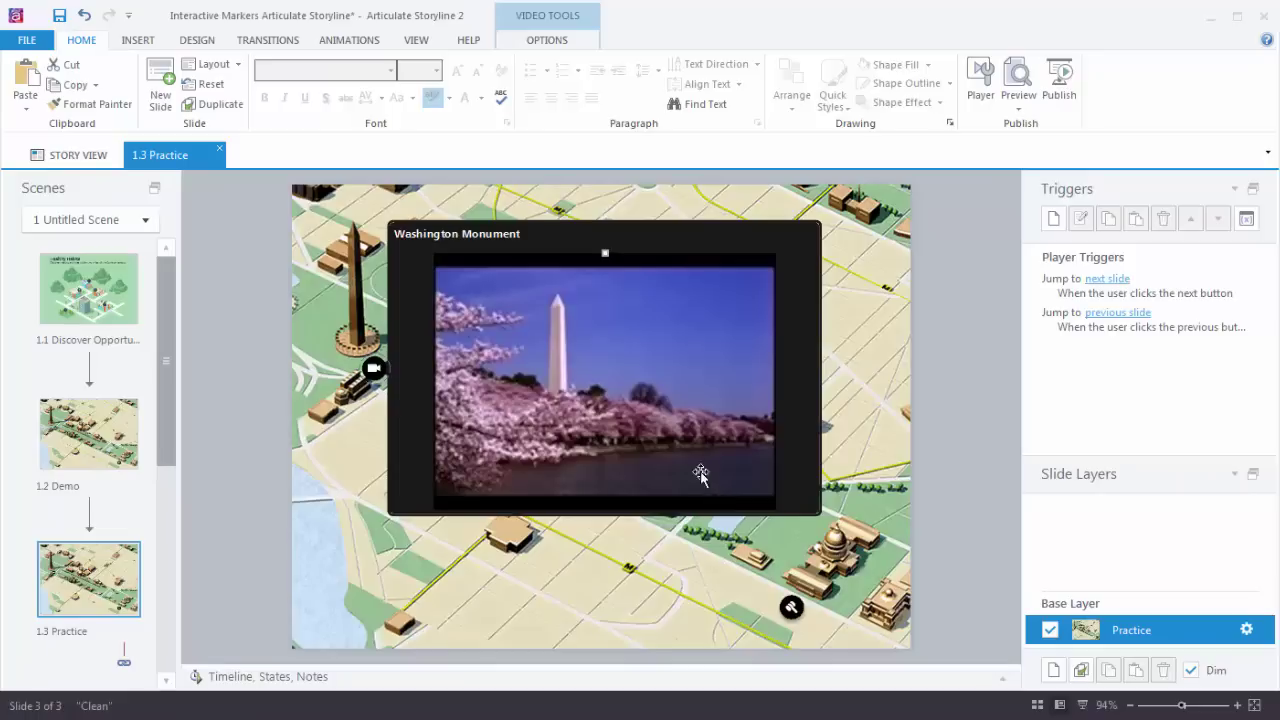
double_click(642, 394)
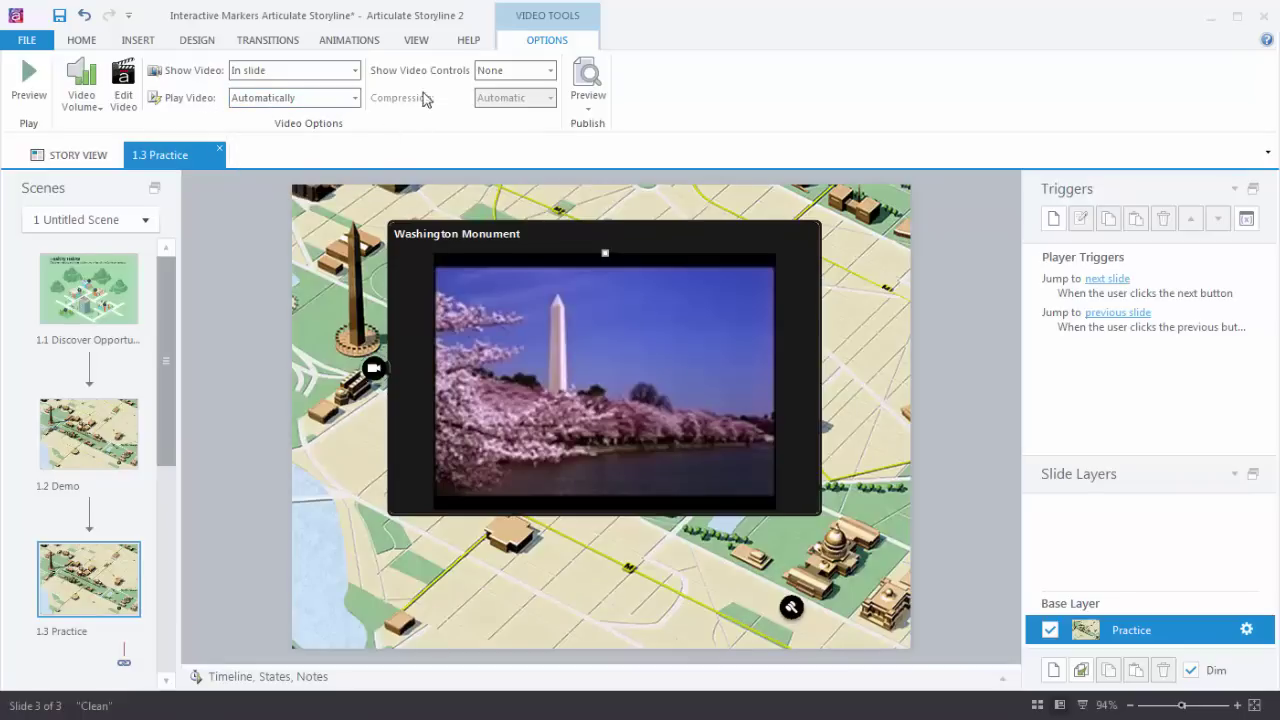
click(550, 70)
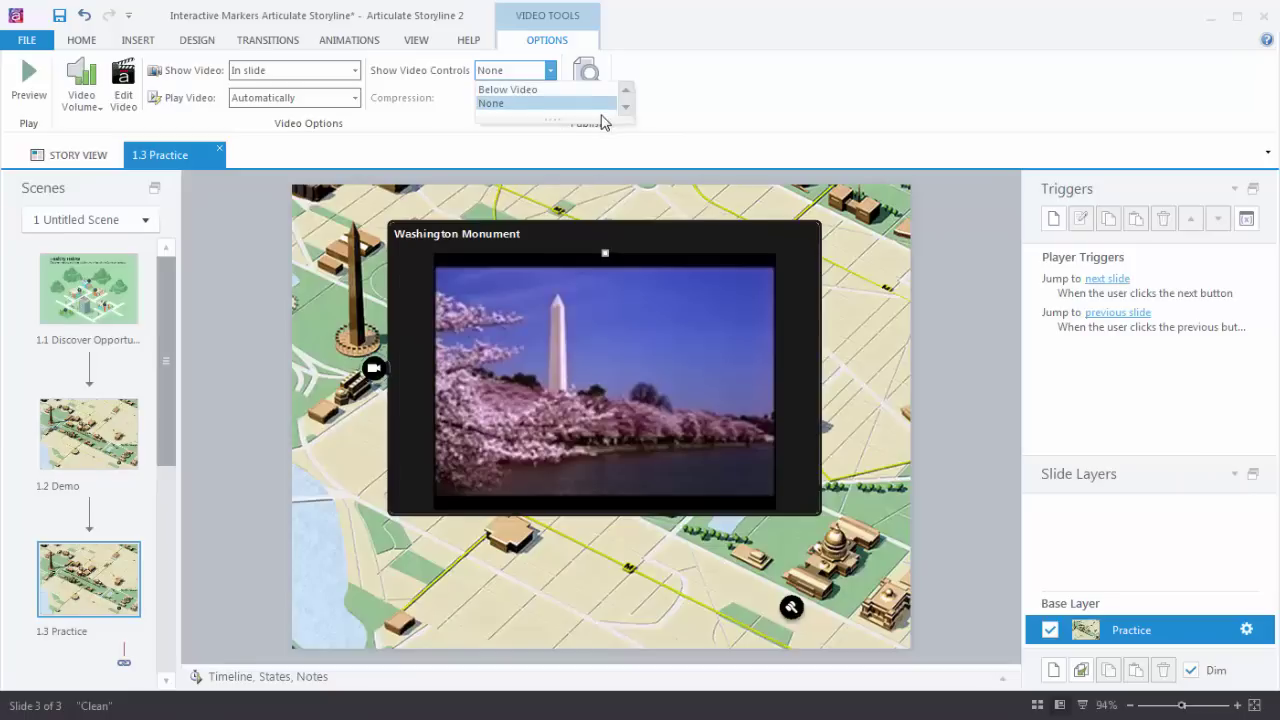
click(521, 90)
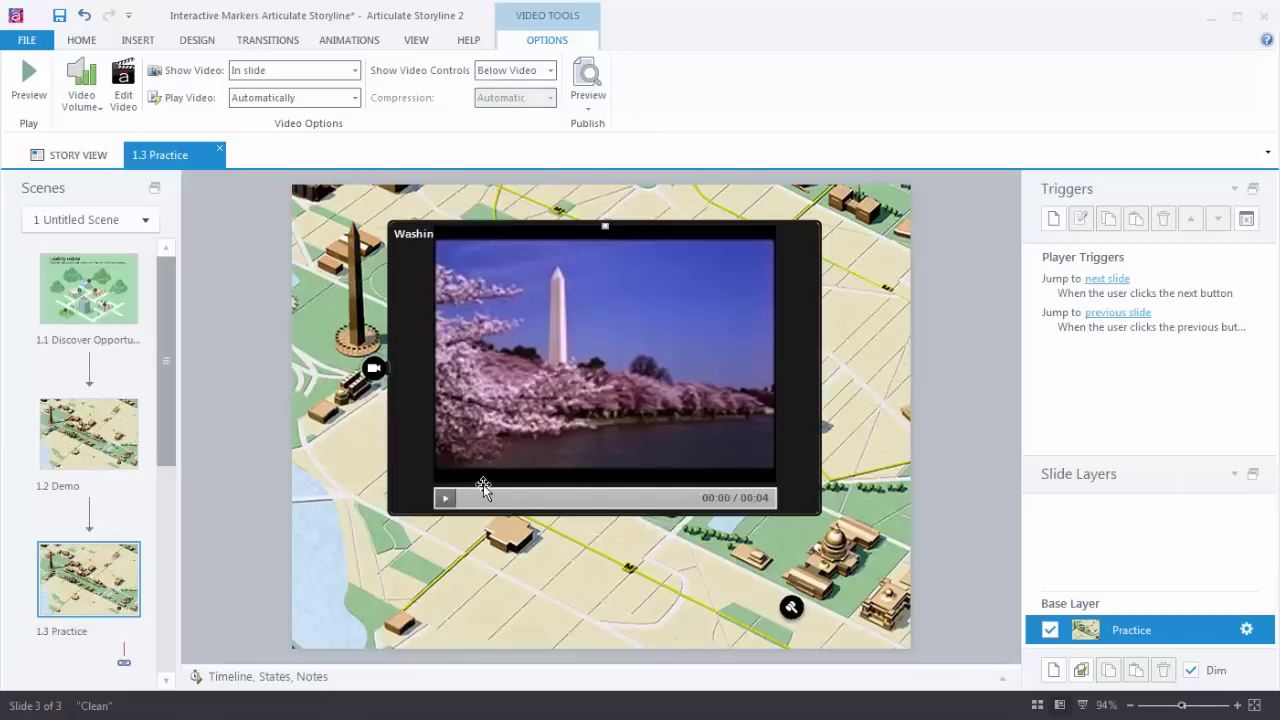
drag(604, 229, 605, 250)
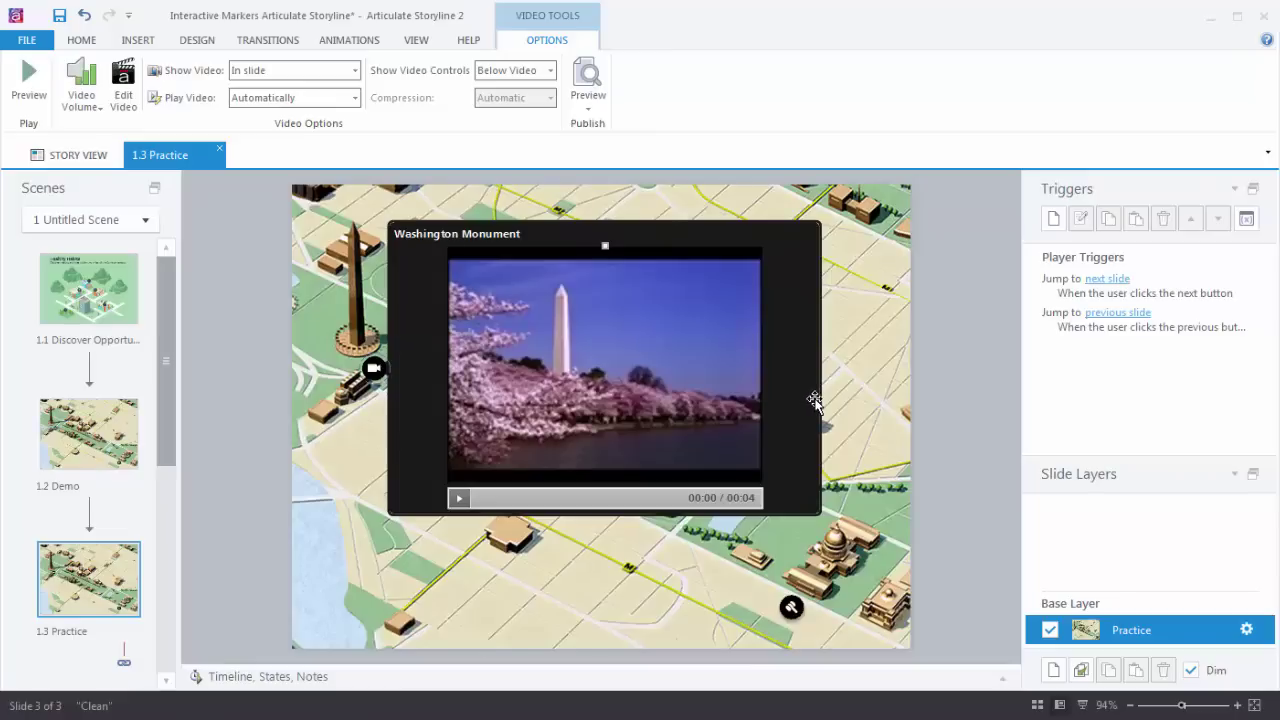
click(818, 400)
drag(822, 367, 741, 366)
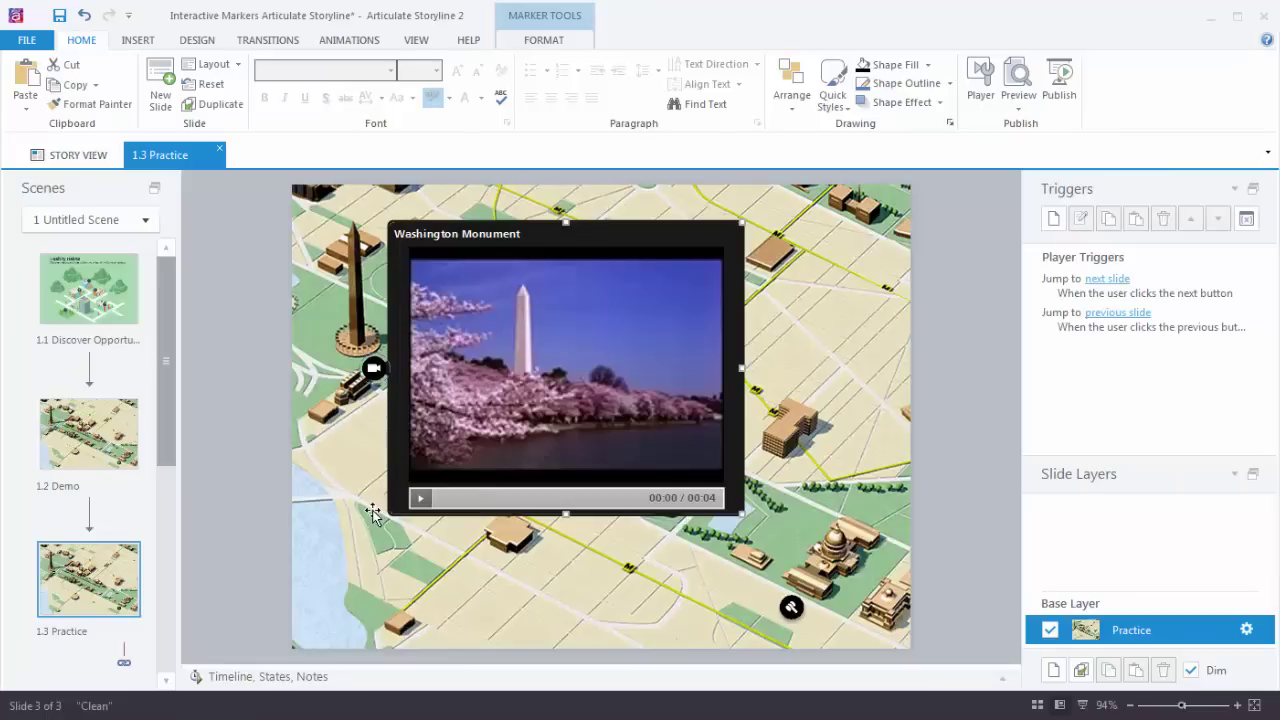
Step: Preview this slide, toggling the Capitol Building popup and playing the Washington Monument video
click(1018, 106)
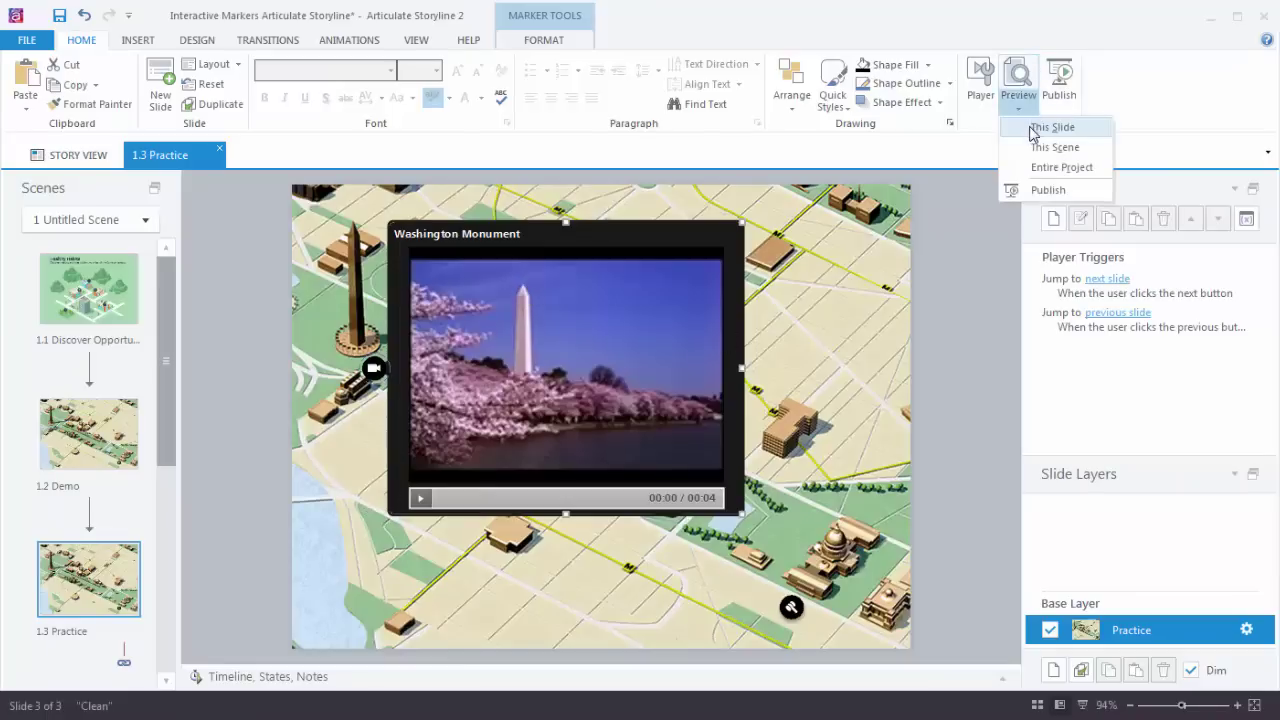
click(1037, 128)
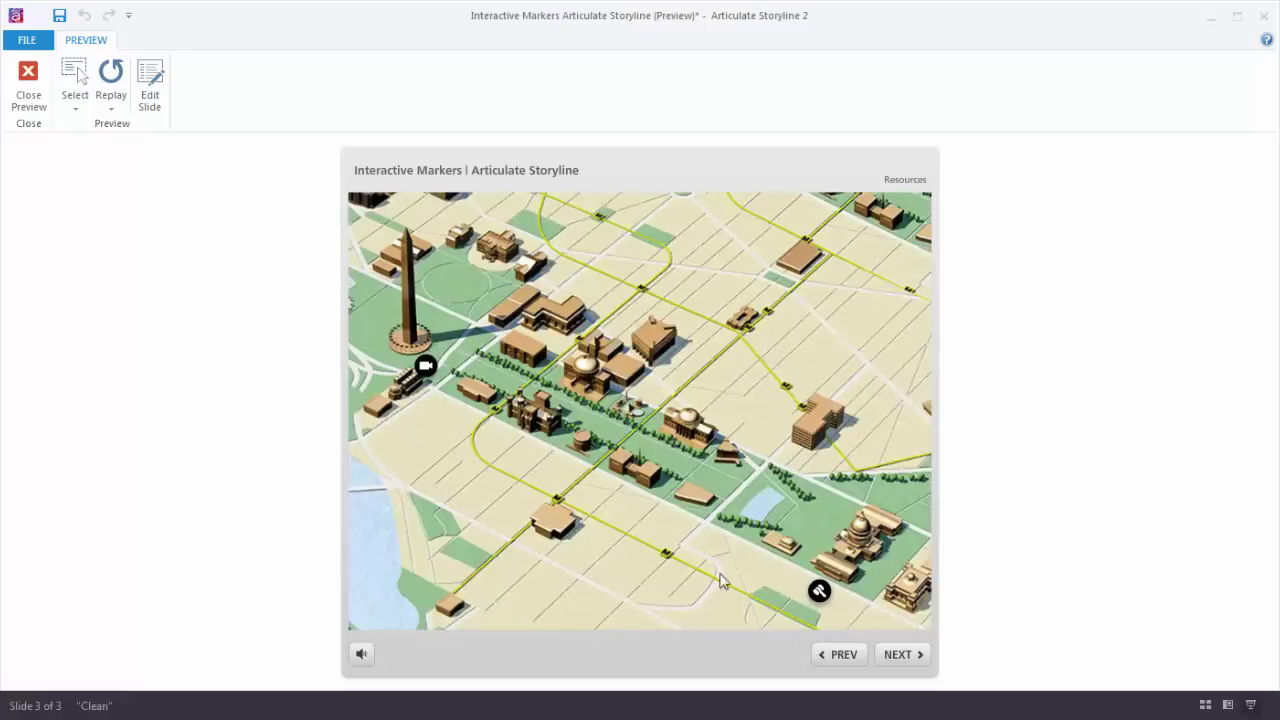
click(818, 593)
click(818, 593)
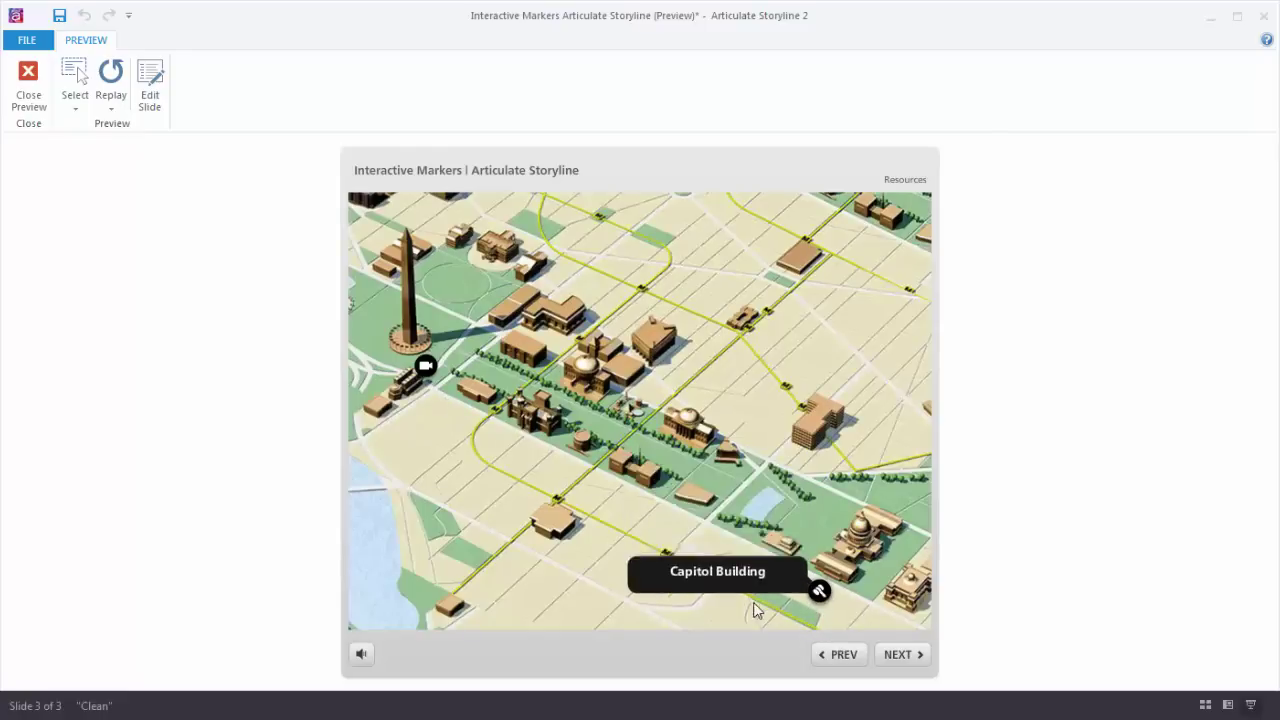
click(819, 592)
click(819, 592)
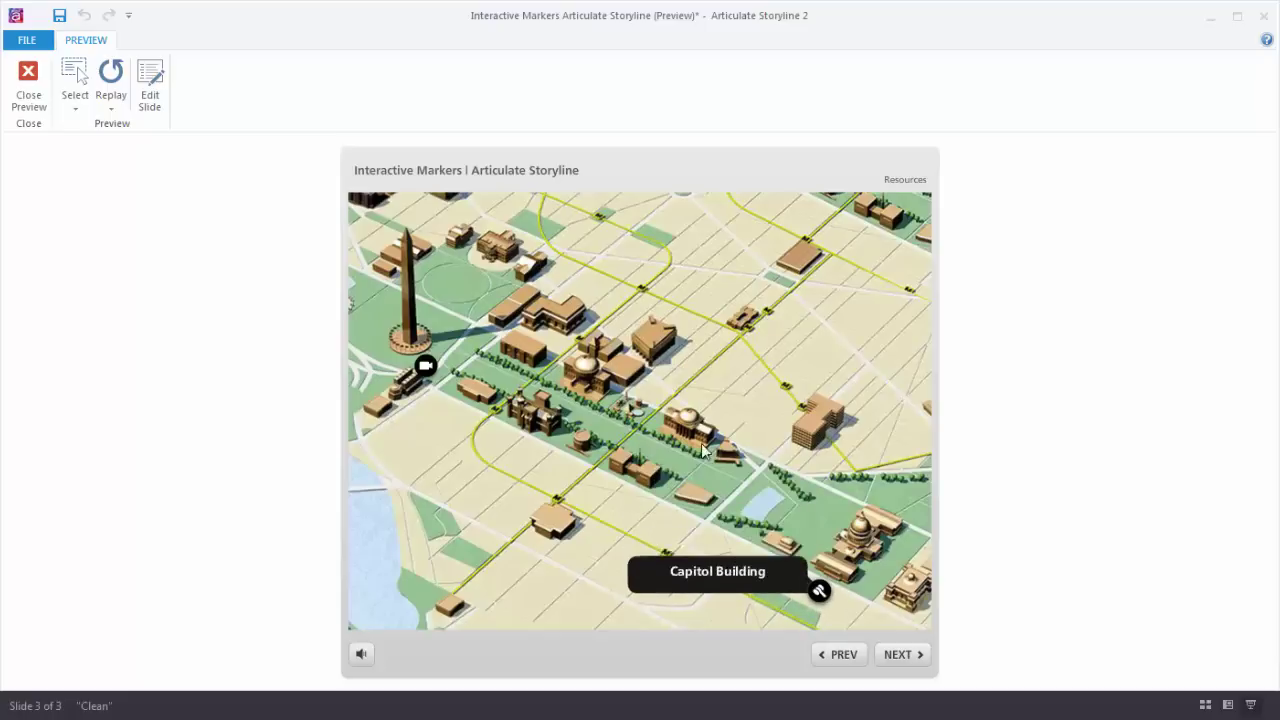
click(424, 366)
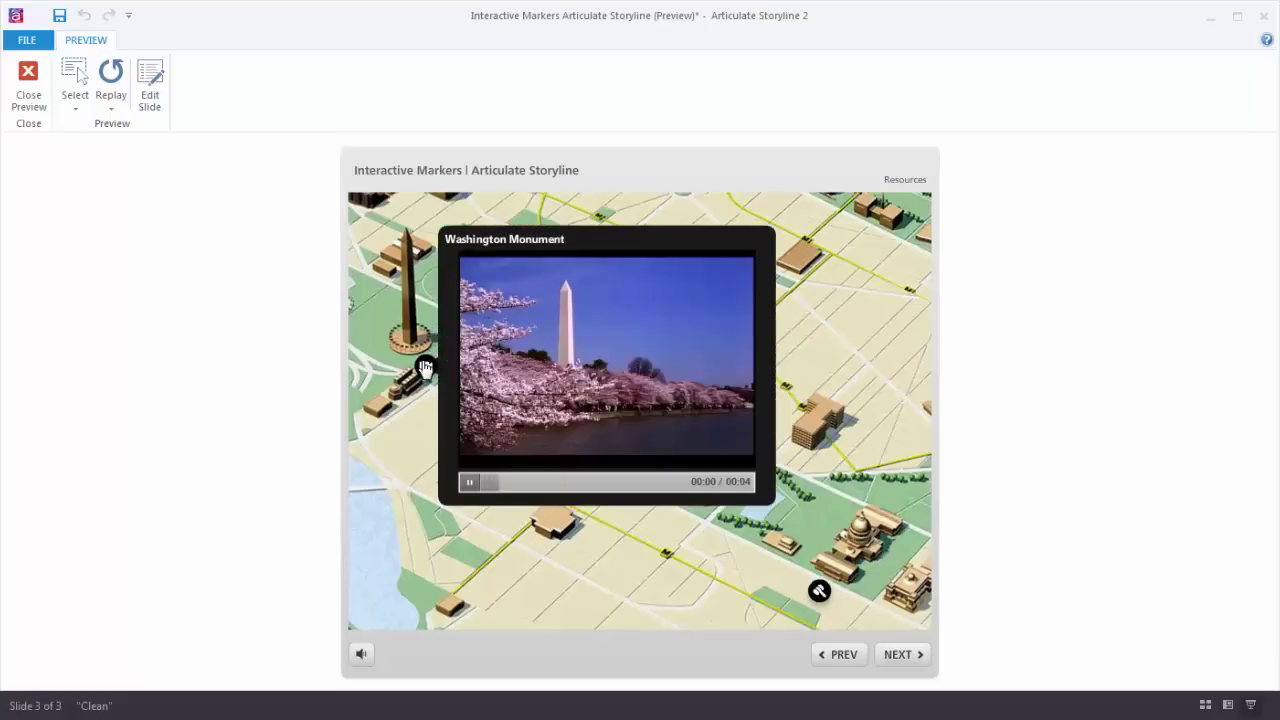